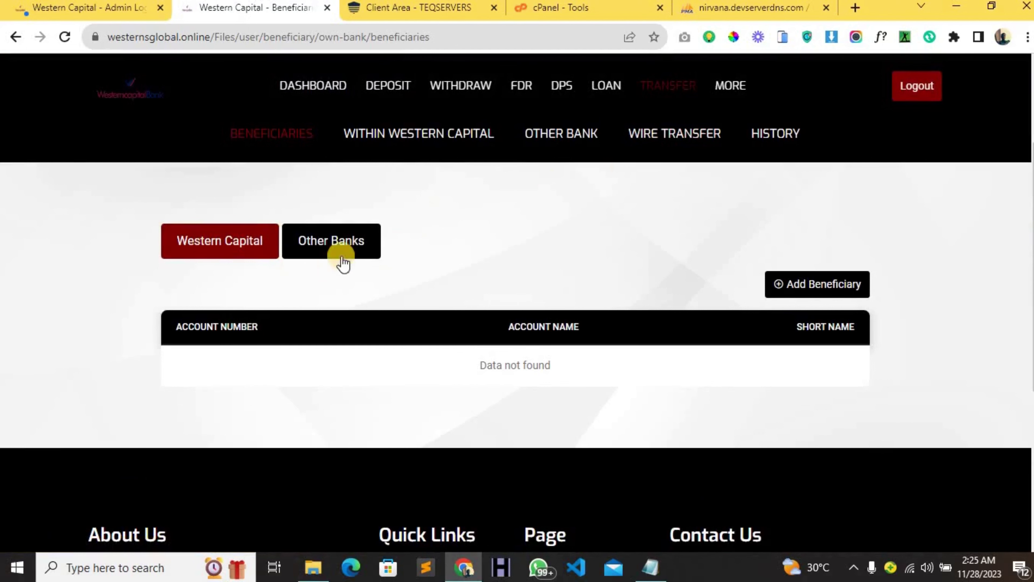
# Step: Open the form for adding a Western Capital beneficiary and examine its account number, account name and short name fields
pyautogui.click(789, 290)
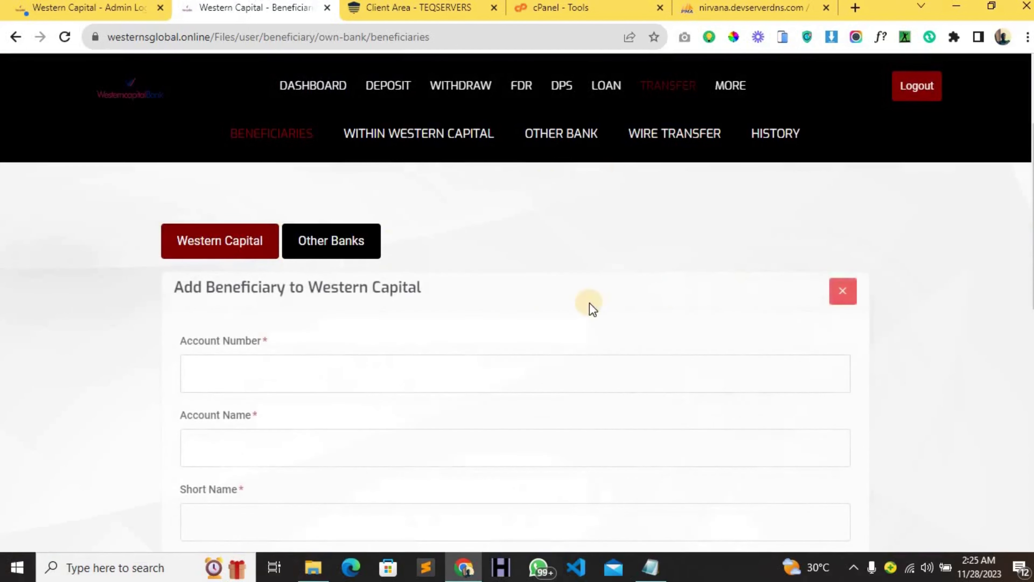
pyautogui.scroll(-2, 473, 337)
pyautogui.click(418, 303)
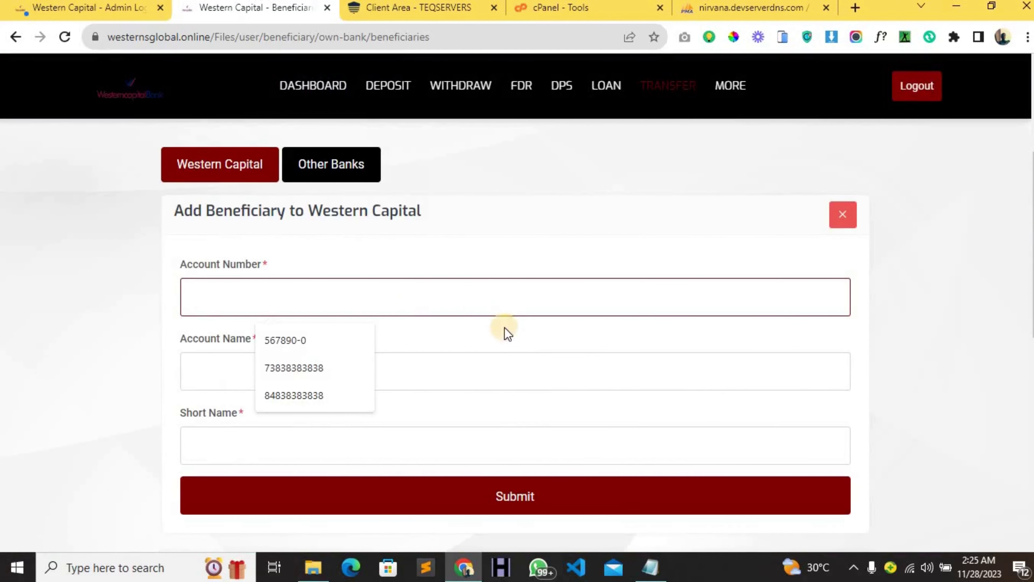
pyautogui.scroll(-2, 516, 453)
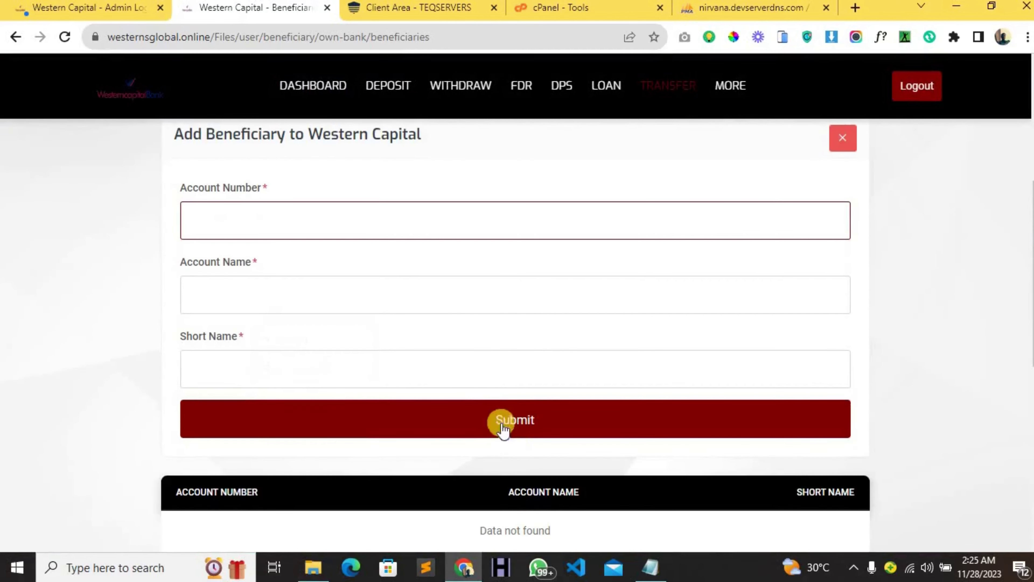
pyautogui.scroll(-2, 492, 385)
pyautogui.click(510, 342)
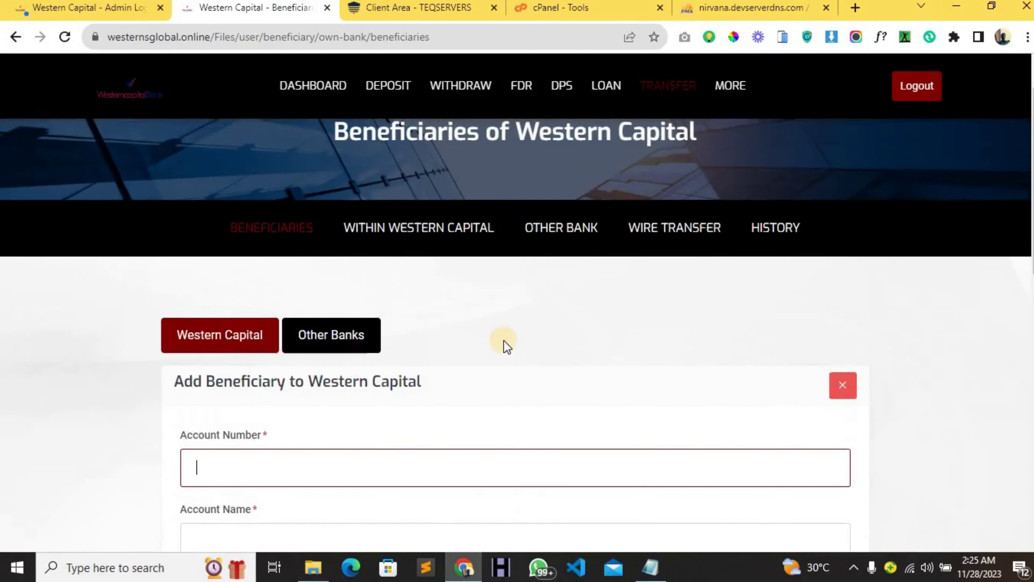
pyautogui.scroll(-1, 909, 364)
pyautogui.scroll(-6, 765, 384)
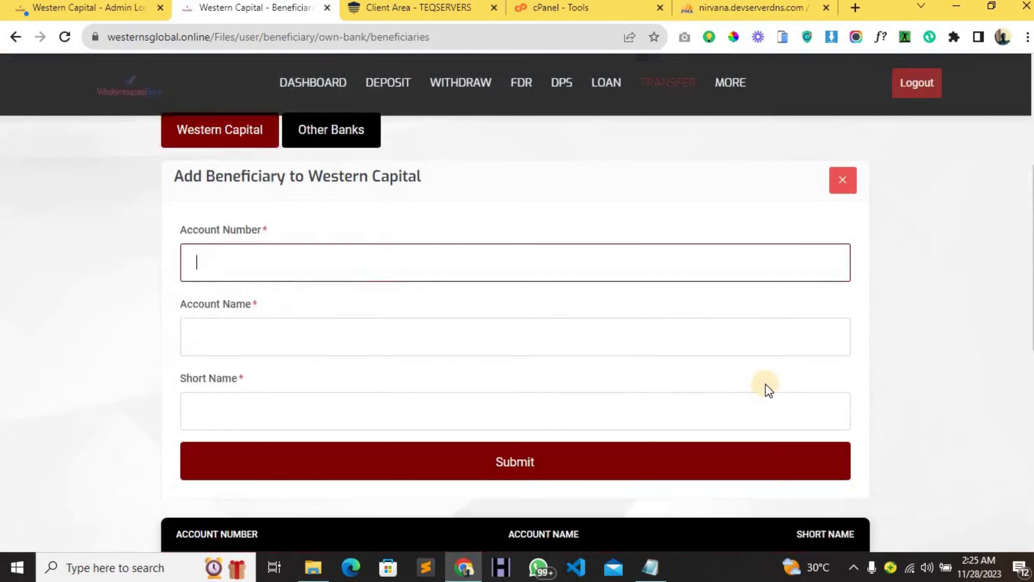
pyautogui.scroll(4, 529, 404)
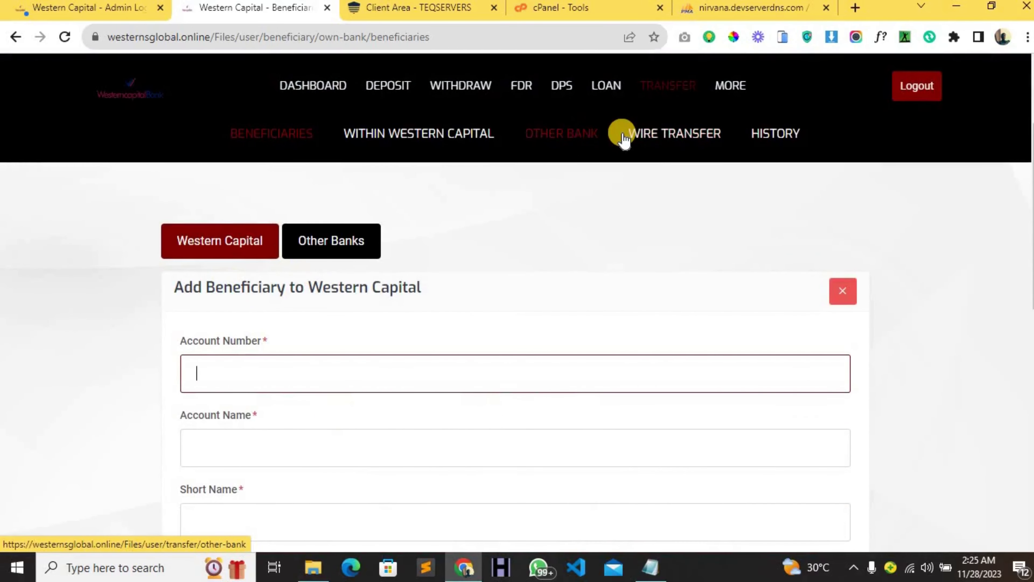
# Step: Try to open the Wire Transfer page, and show the beneficiaries list for other banks
pyautogui.click(641, 136)
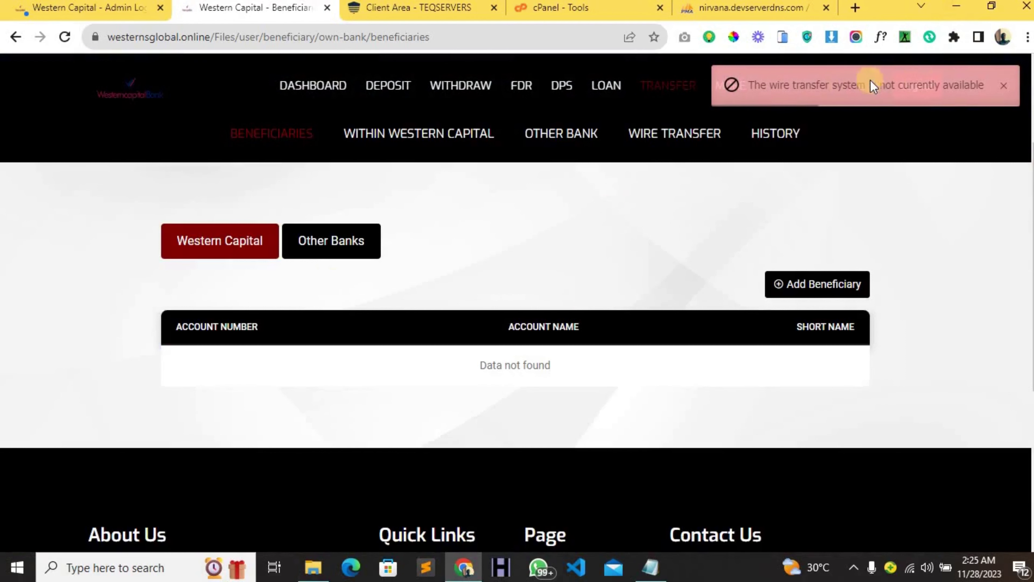
pyautogui.click(354, 255)
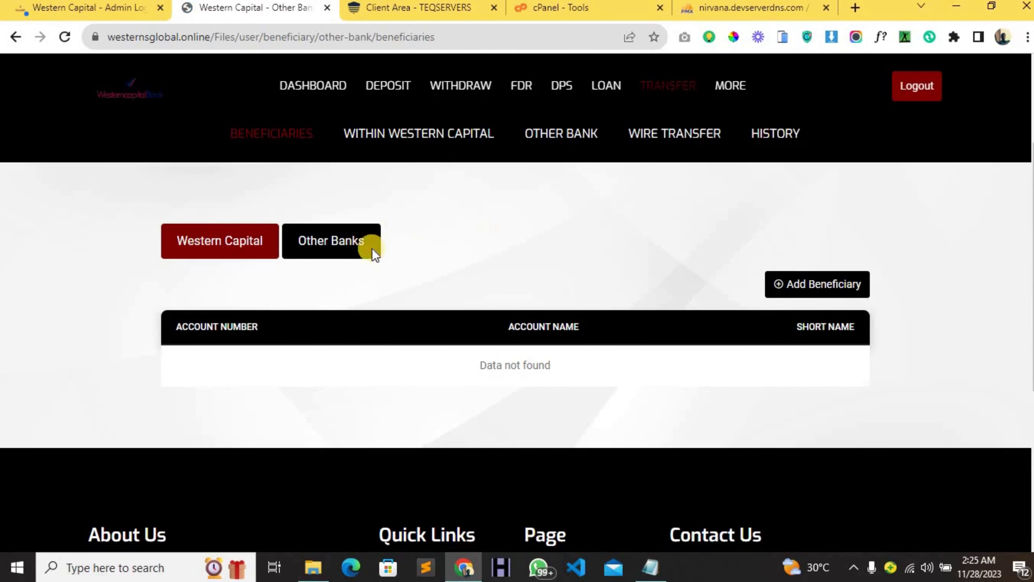
pyautogui.scroll(-4, 505, 283)
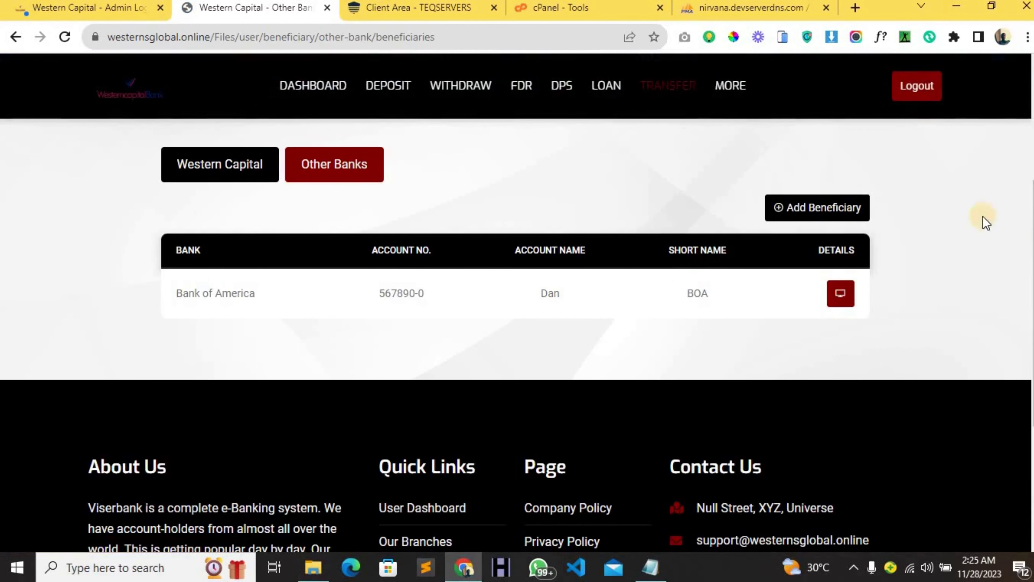
# Step: Open the form for adding an other-bank beneficiary and choose Wells Fargo as the bank
pyautogui.click(808, 223)
pyautogui.click(387, 296)
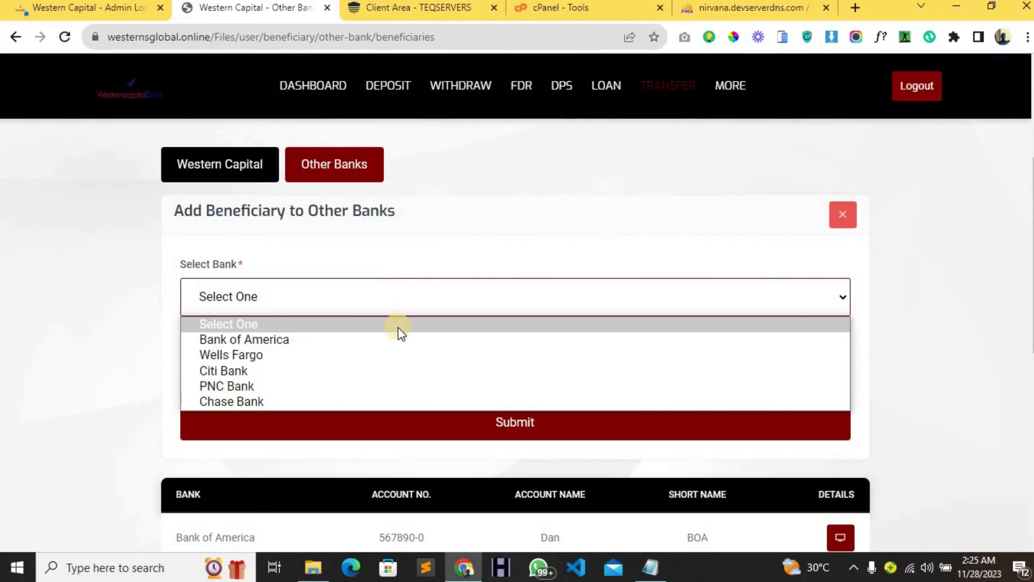
pyautogui.click(407, 356)
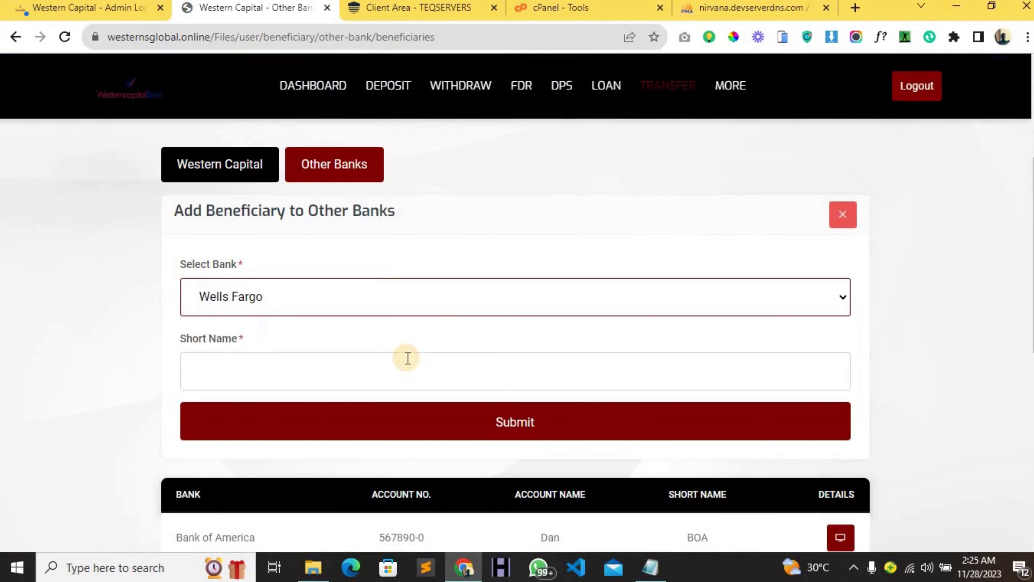
pyautogui.click(429, 311)
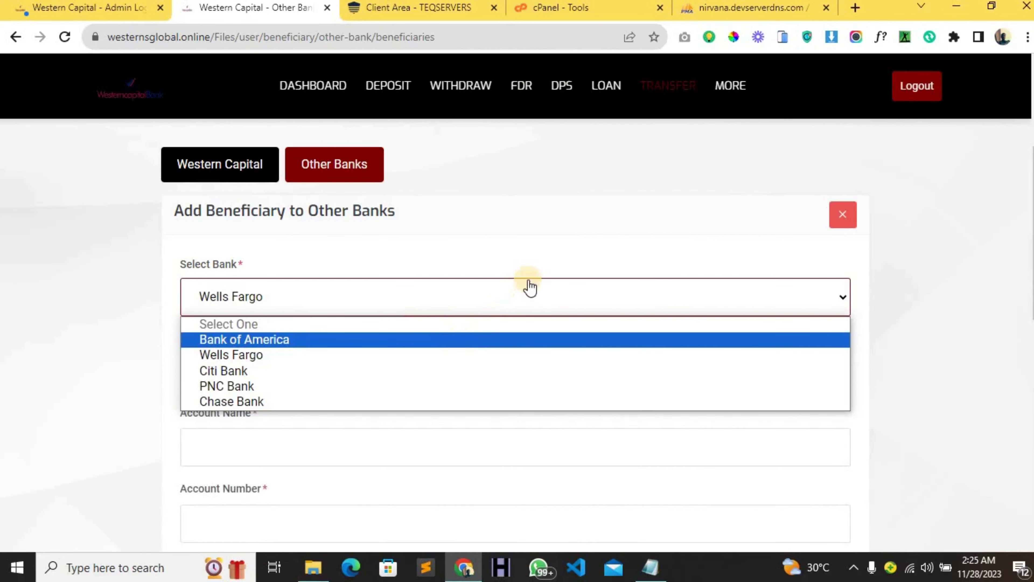
pyautogui.click(529, 289)
# Step: Examine the remaining fields of the other-bank beneficiary form and return to the user dashboard
pyautogui.click(515, 358)
pyautogui.scroll(-2, 519, 358)
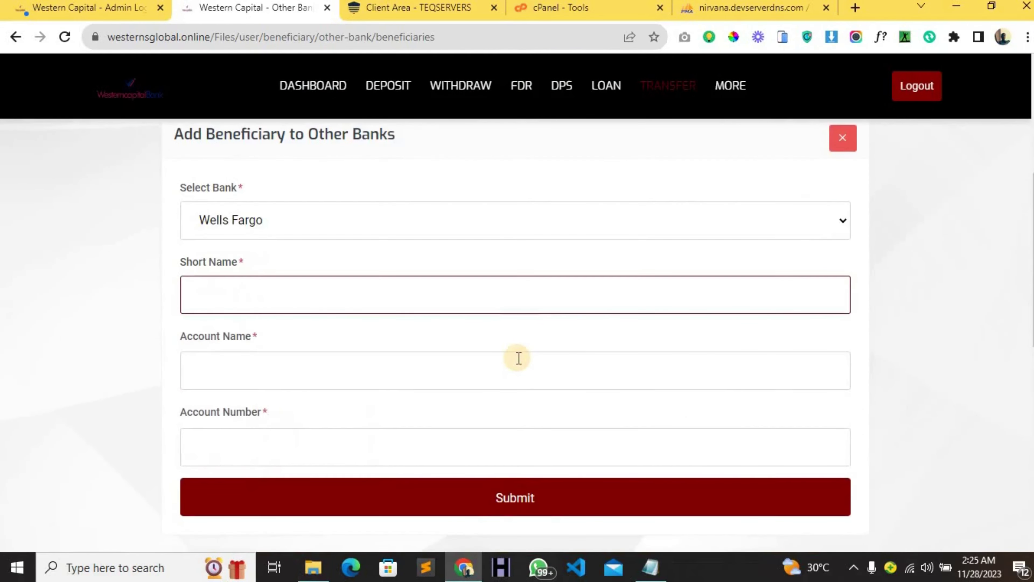
pyautogui.scroll(-4, 521, 374)
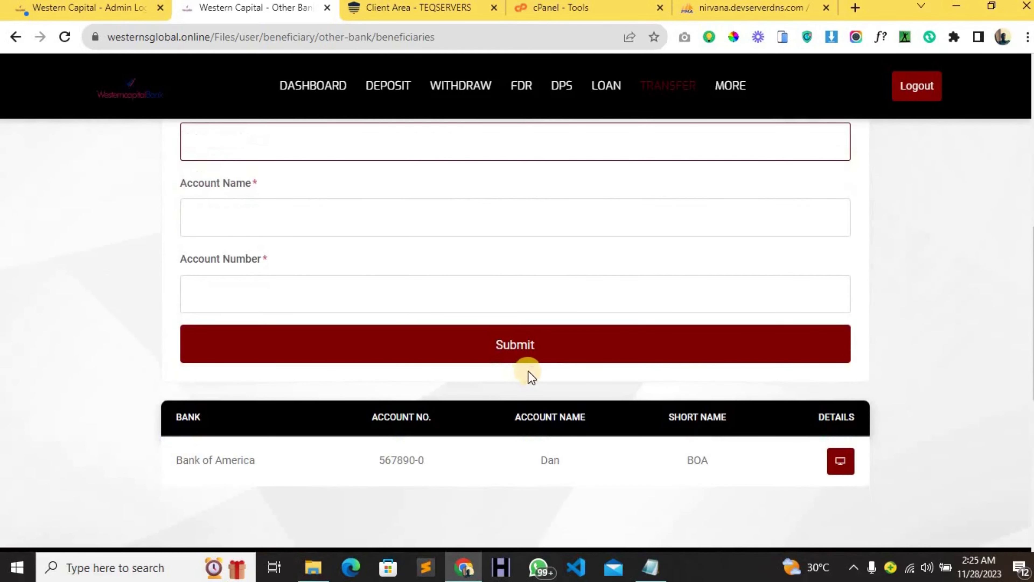
pyautogui.scroll(10, 541, 360)
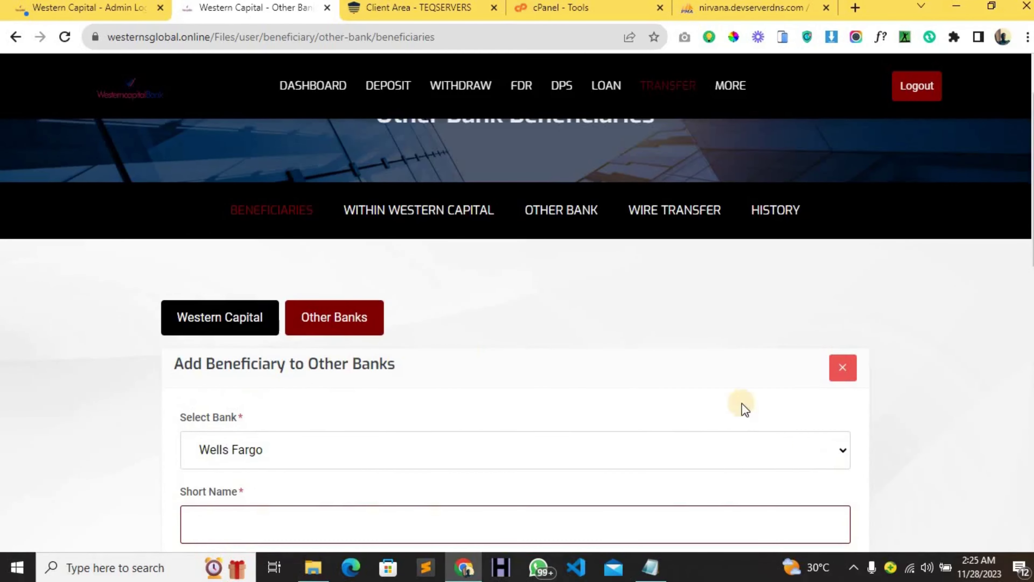
pyautogui.scroll(-2, 766, 351)
pyautogui.scroll(4, 720, 214)
pyautogui.scroll(-4, 531, 173)
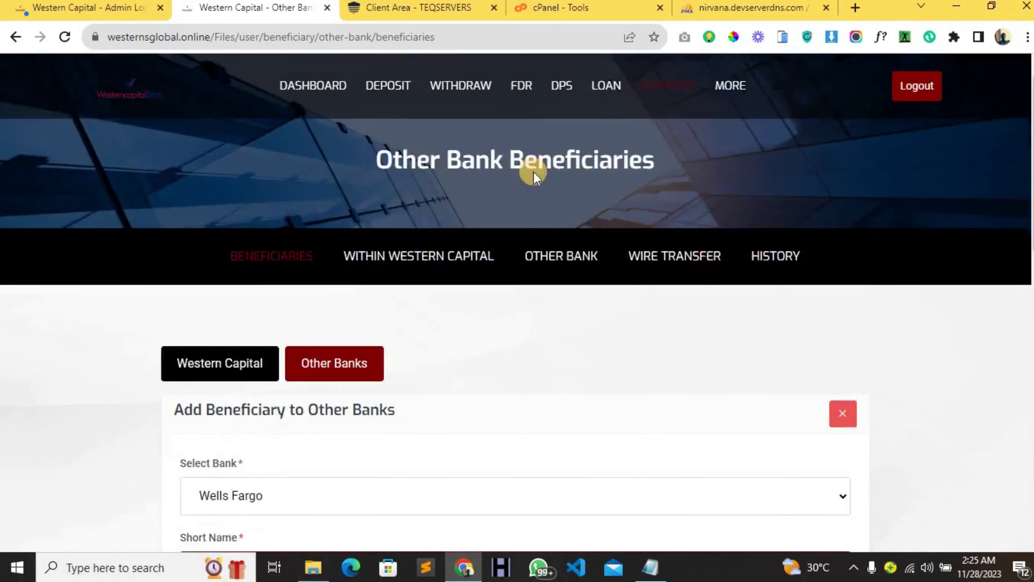
pyautogui.scroll(4, 462, 139)
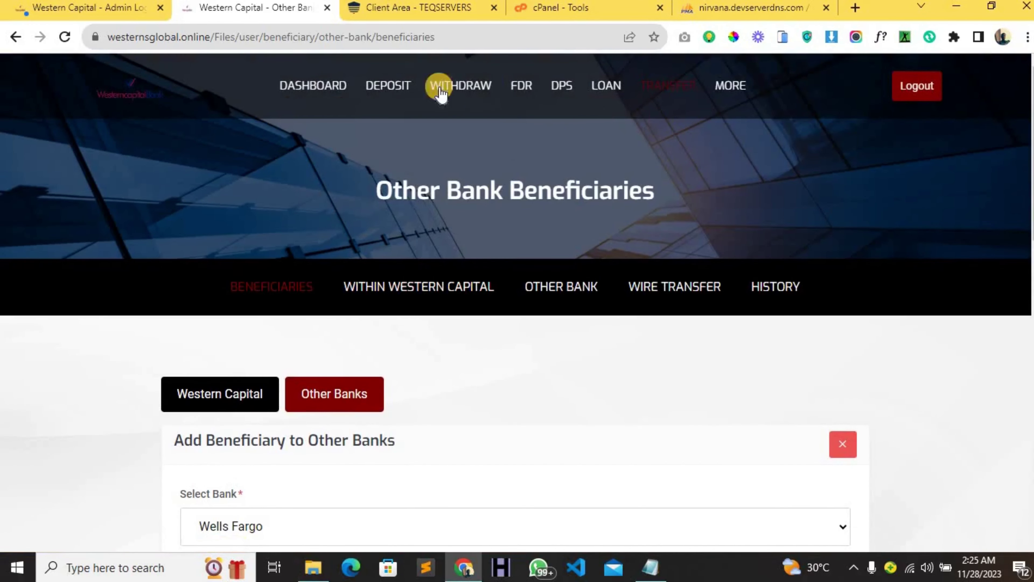
pyautogui.click(341, 98)
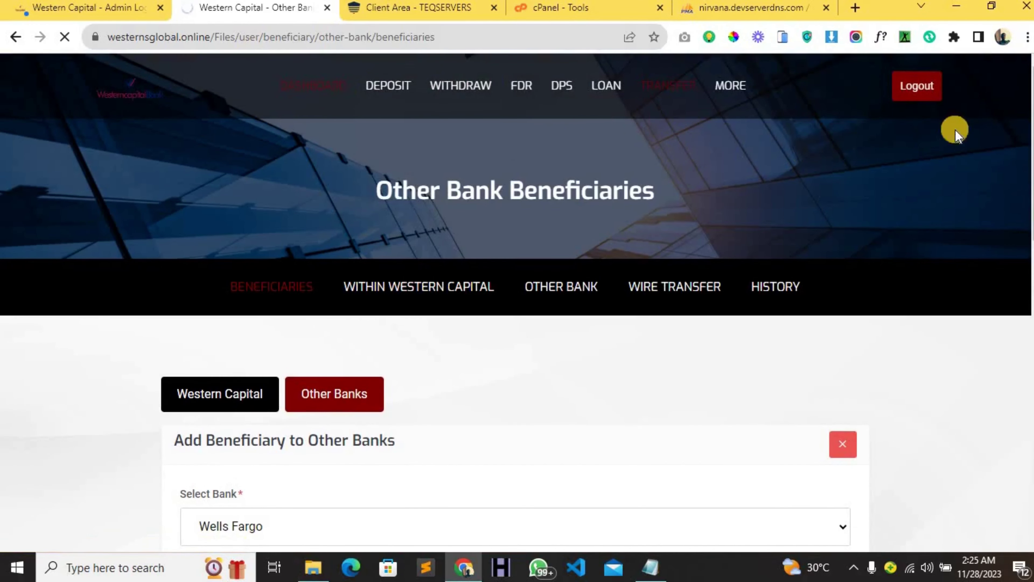
# Step: Switch to the Western Capital admin login page, dismiss the saved-password warning and try to sign in with the prefilled admin credentials
pyautogui.click(36, 10)
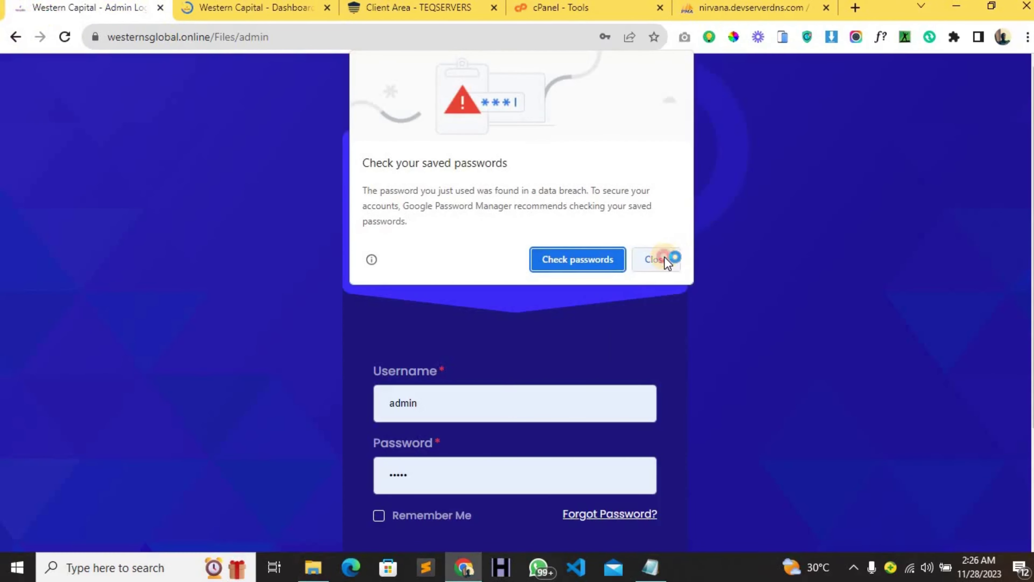
pyautogui.click(664, 256)
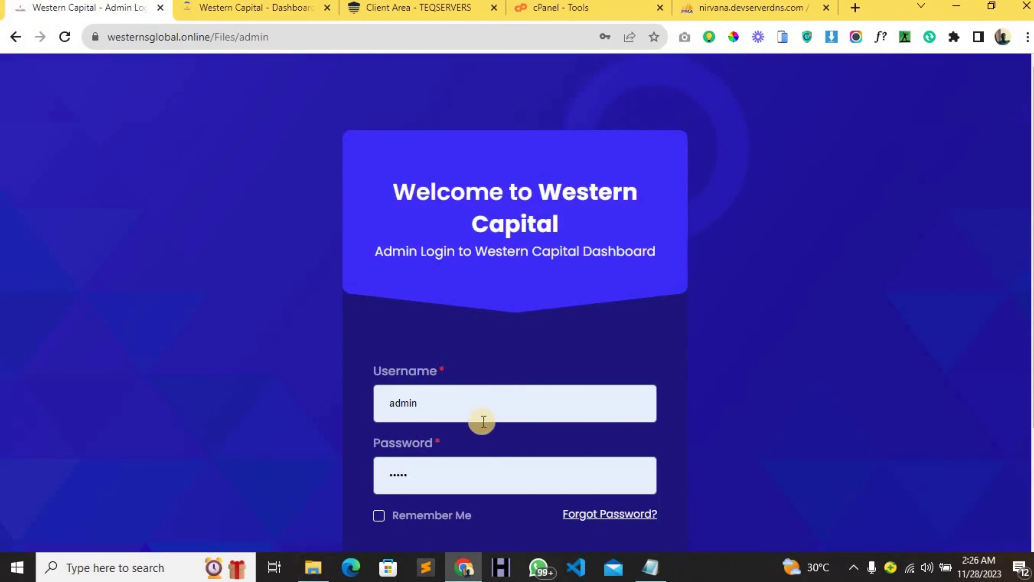
pyautogui.scroll(-3, 488, 410)
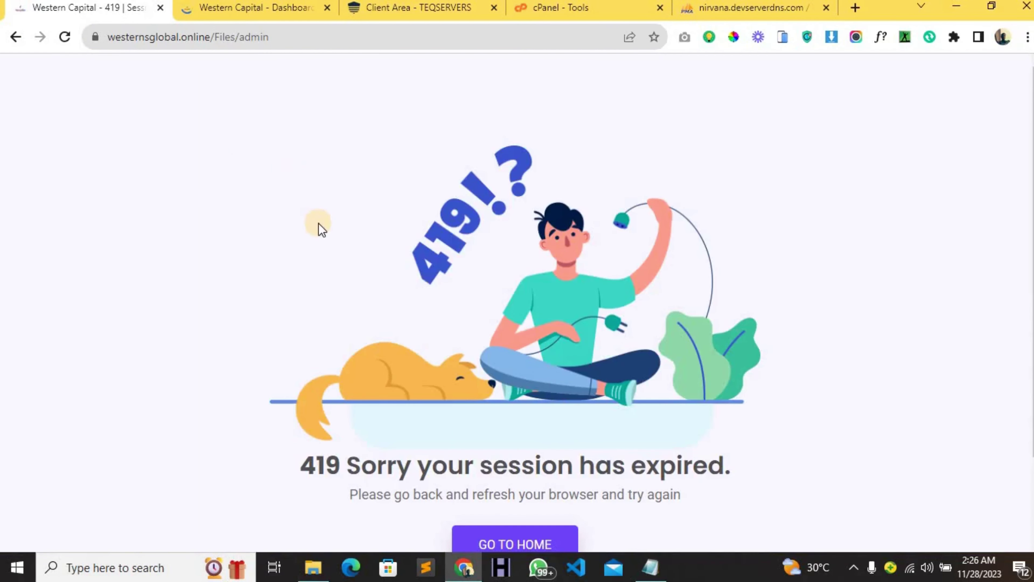
# Step: Reload the expired session page with form resubmission, go back to the admin login form and submit the prefilled credentials
pyautogui.press('F5')
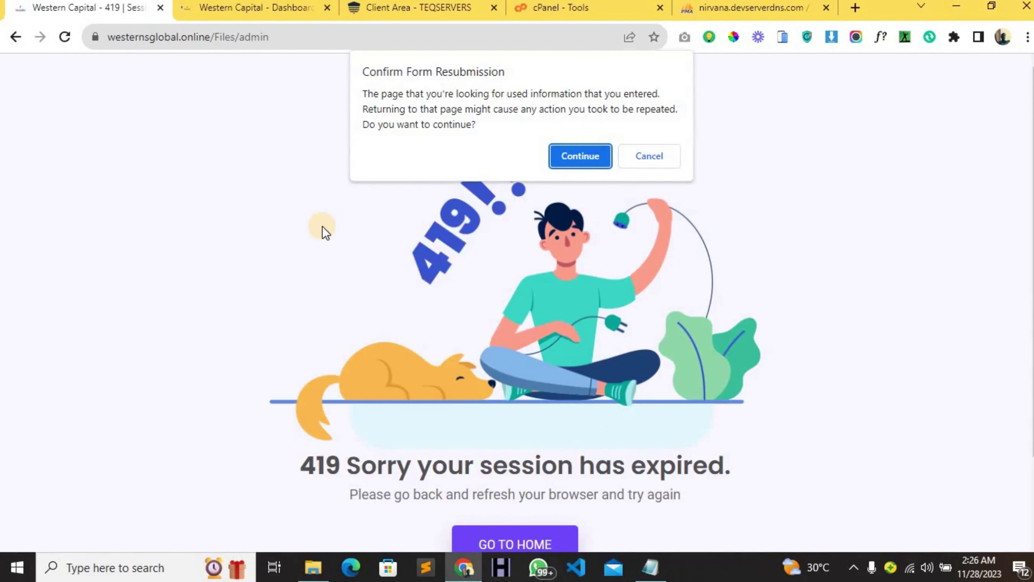
pyautogui.click(604, 163)
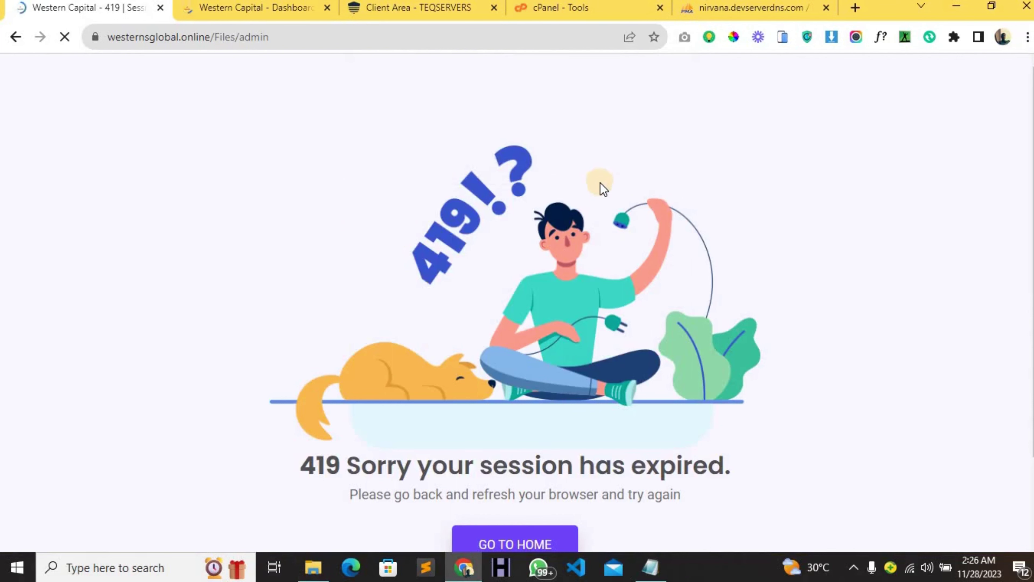
pyautogui.hotkey('alt', 'Left')
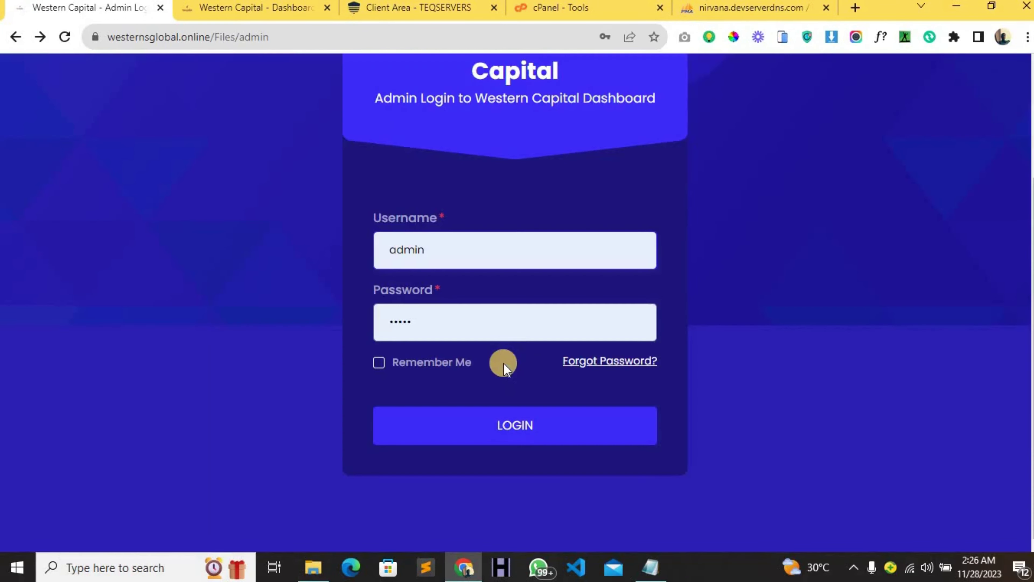
pyautogui.click(492, 359)
pyautogui.click(502, 416)
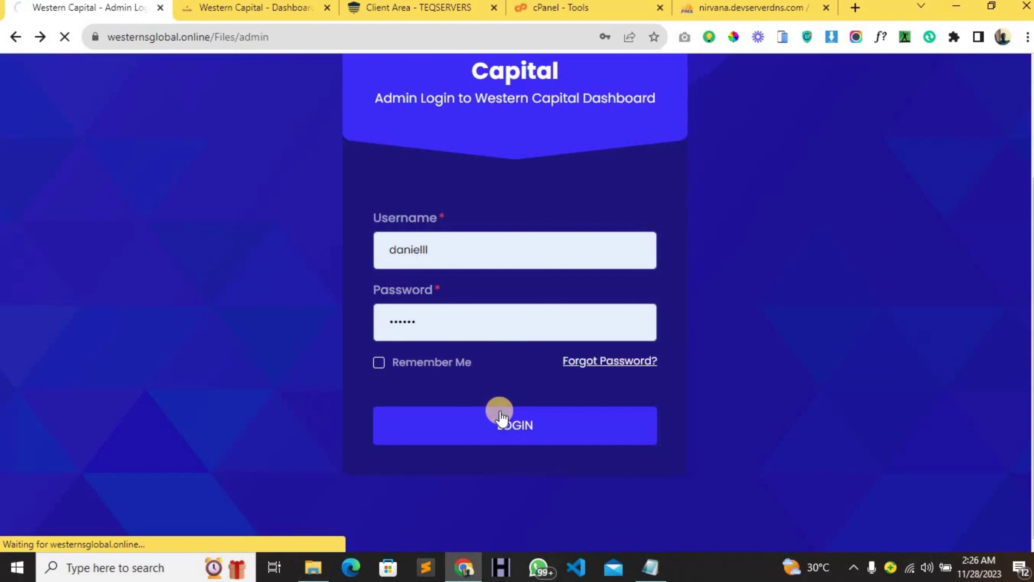
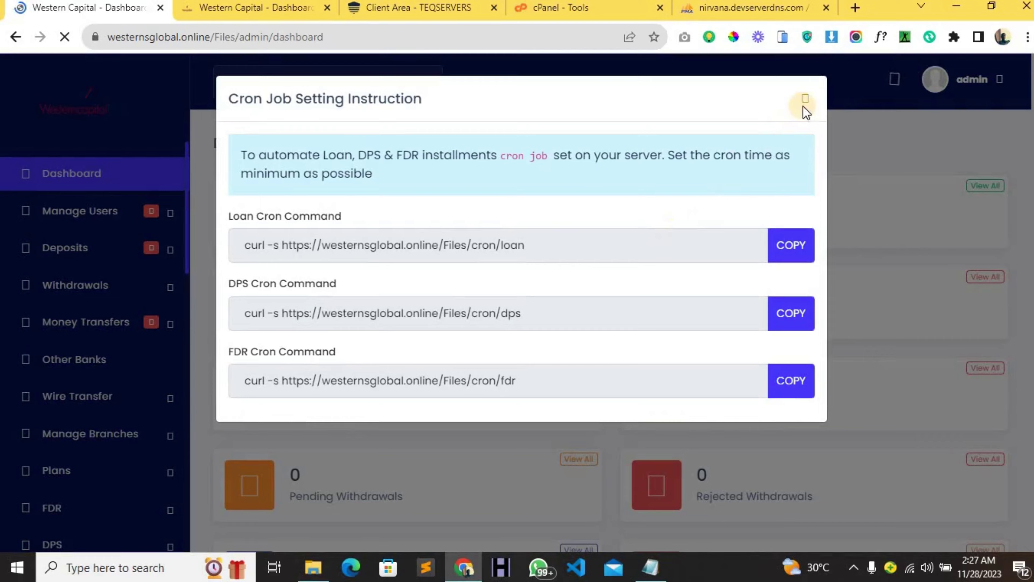
# Step: Dismiss the cron job instructions and the saved-password warning, and review the statistics cards on the admin dashboard
pyautogui.click(803, 107)
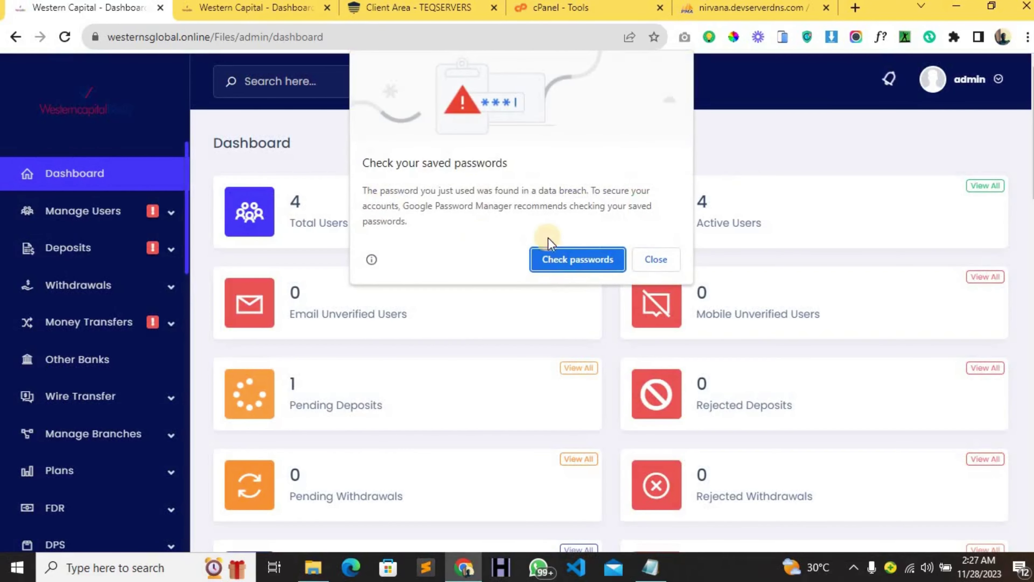
pyautogui.click(641, 263)
pyautogui.scroll(-4, 747, 228)
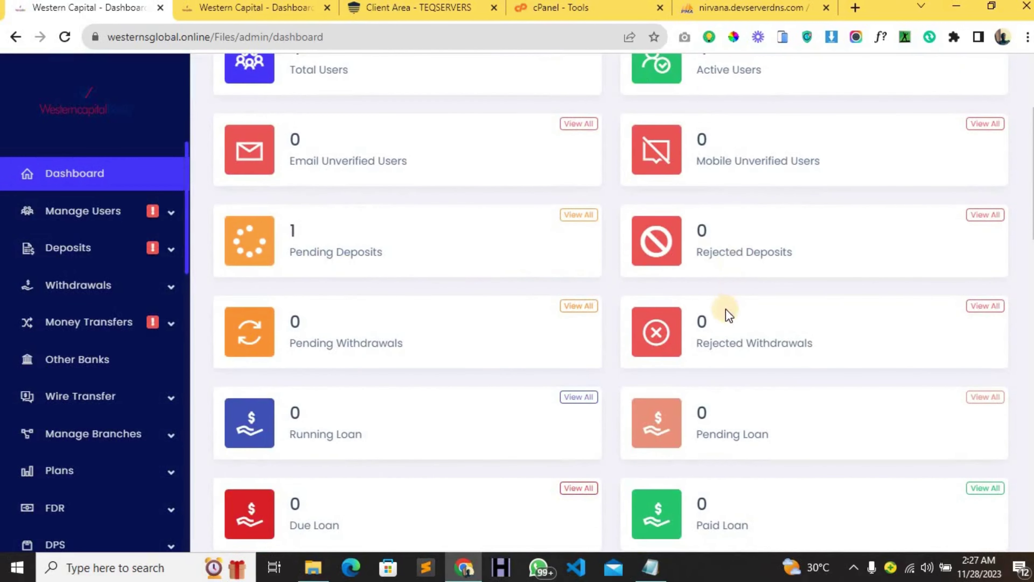
pyautogui.scroll(-2, 713, 309)
pyautogui.scroll(-2, 269, 377)
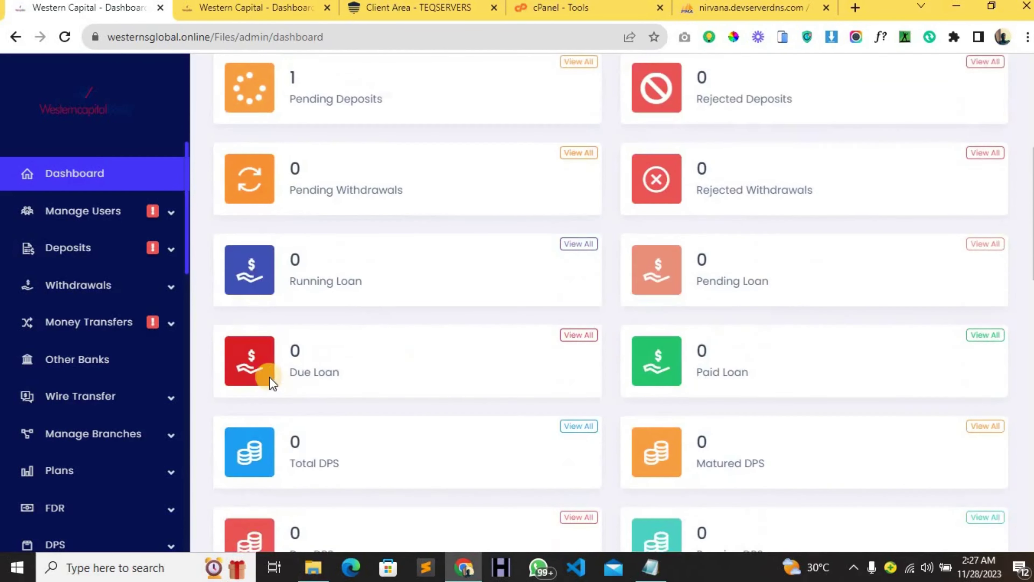
pyautogui.scroll(8, 269, 376)
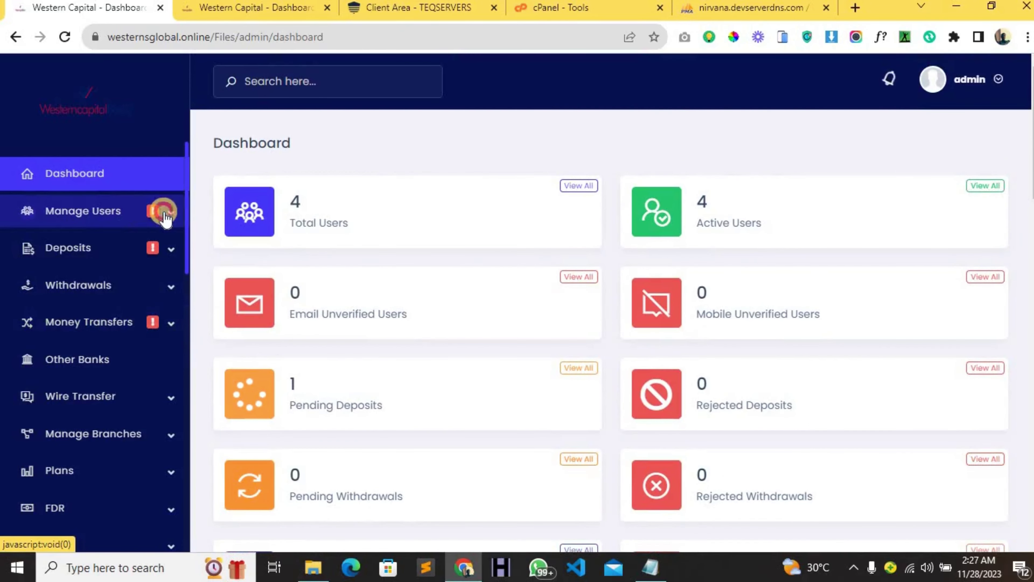
# Step: Open the list of all users and inspect its balance, account number and action columns
pyautogui.click(165, 214)
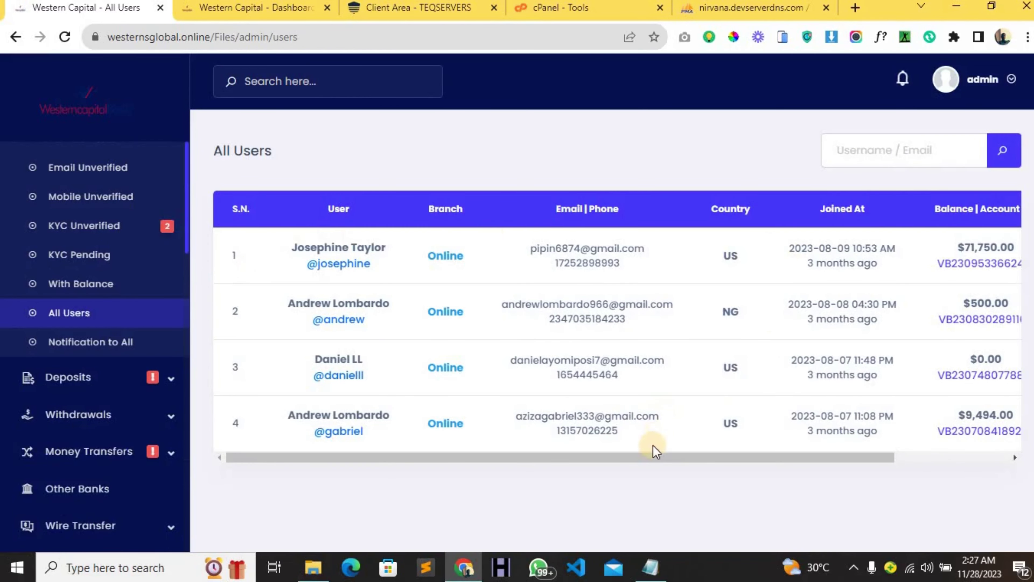
pyautogui.moveTo(657, 462); pyautogui.dragTo(842, 443)
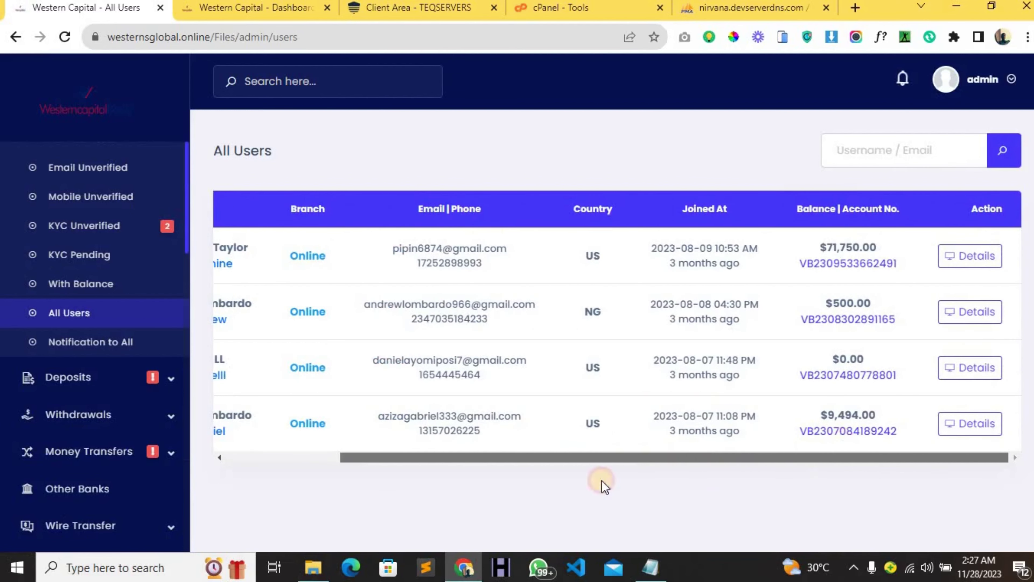
pyautogui.hscroll(-5, 651, 489)
pyautogui.moveTo(655, 457); pyautogui.dragTo(773, 461)
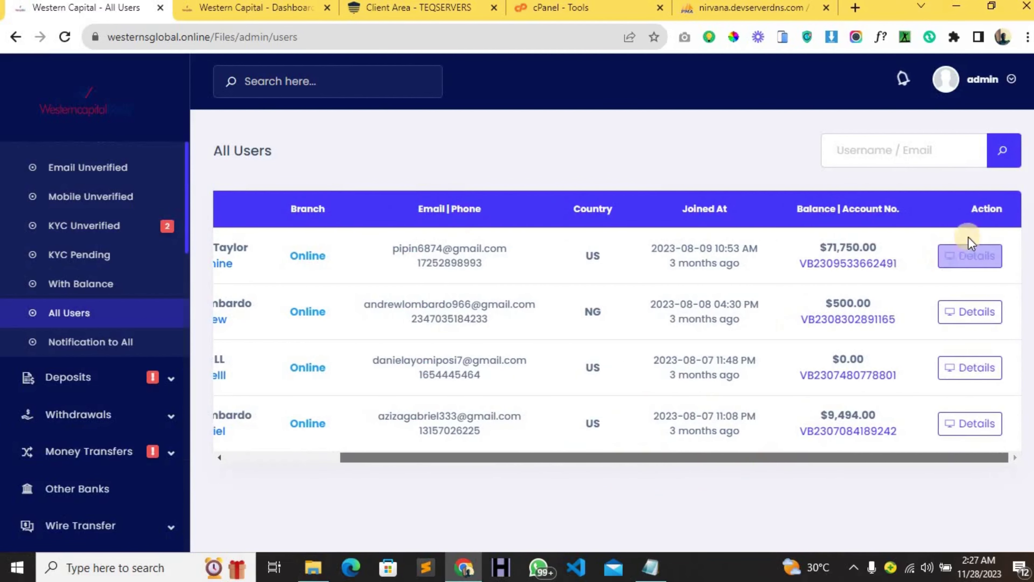
# Step: Open the details of the first listed user and review the account summary
pyautogui.click(970, 255)
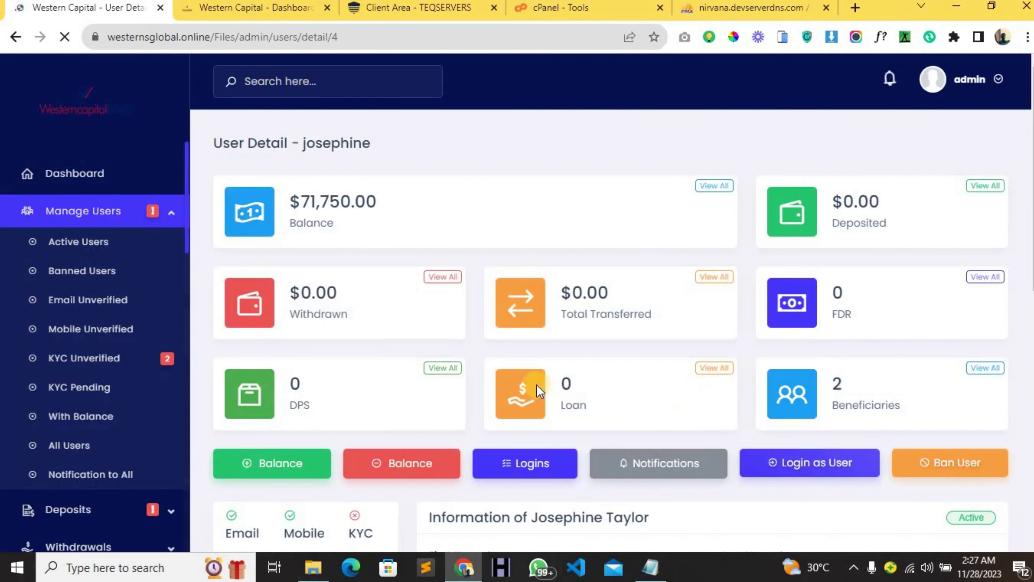
pyautogui.scroll(-3, 414, 360)
pyautogui.scroll(2, 413, 359)
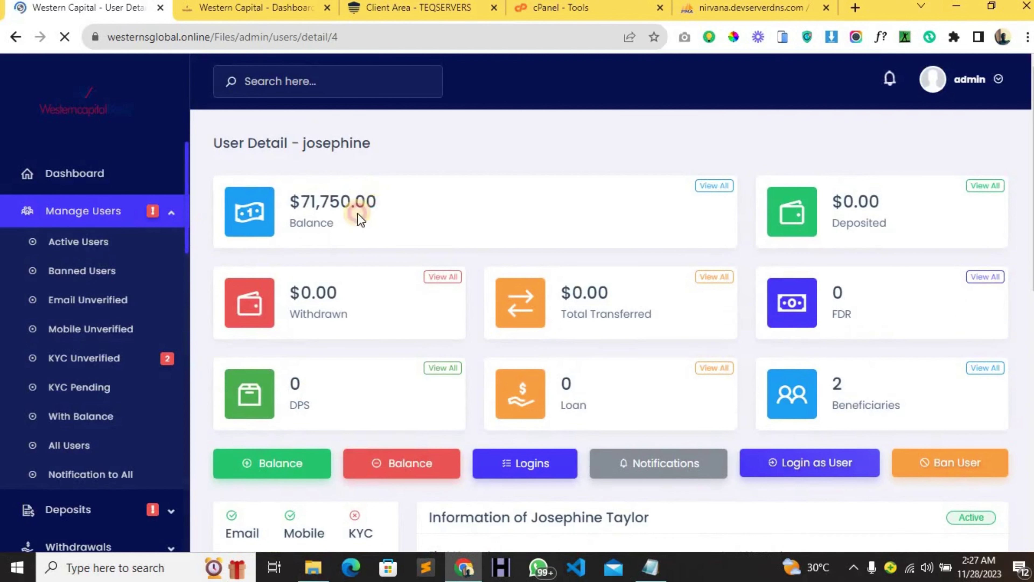
# Step: Examine the user's balance, profile information, basic account information and verification settings on the user detail page
pyautogui.moveTo(309, 206); pyautogui.dragTo(416, 196)
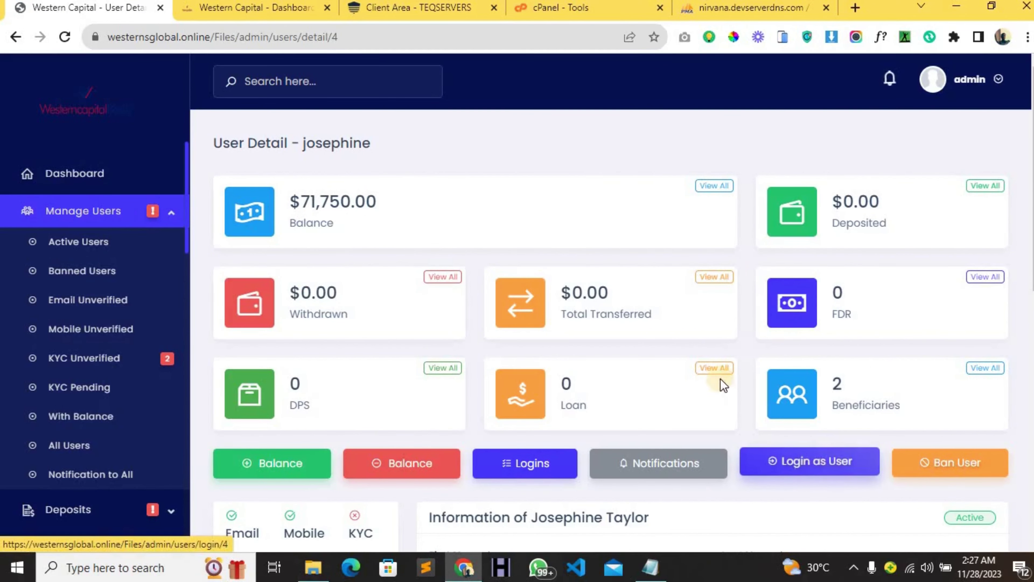
pyautogui.scroll(-2, 282, 356)
pyautogui.scroll(-2, 288, 375)
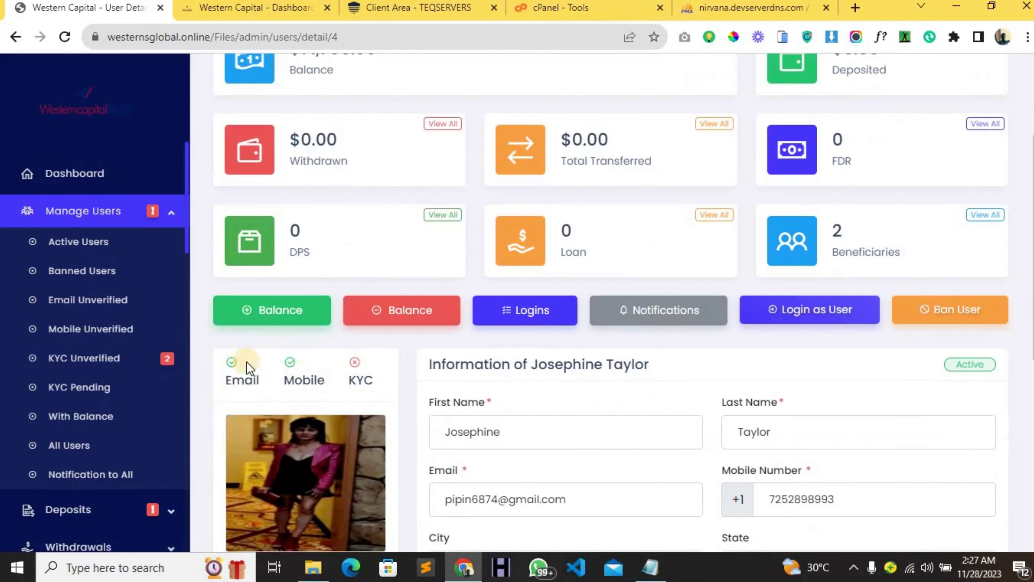
pyautogui.scroll(-2, 386, 358)
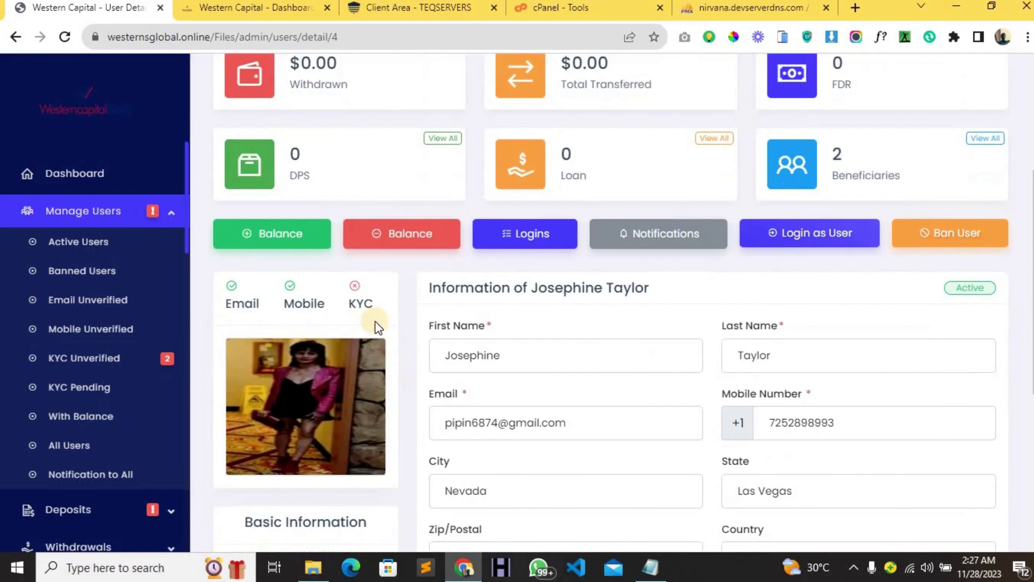
pyautogui.scroll(-8, 374, 333)
pyautogui.scroll(2, 372, 334)
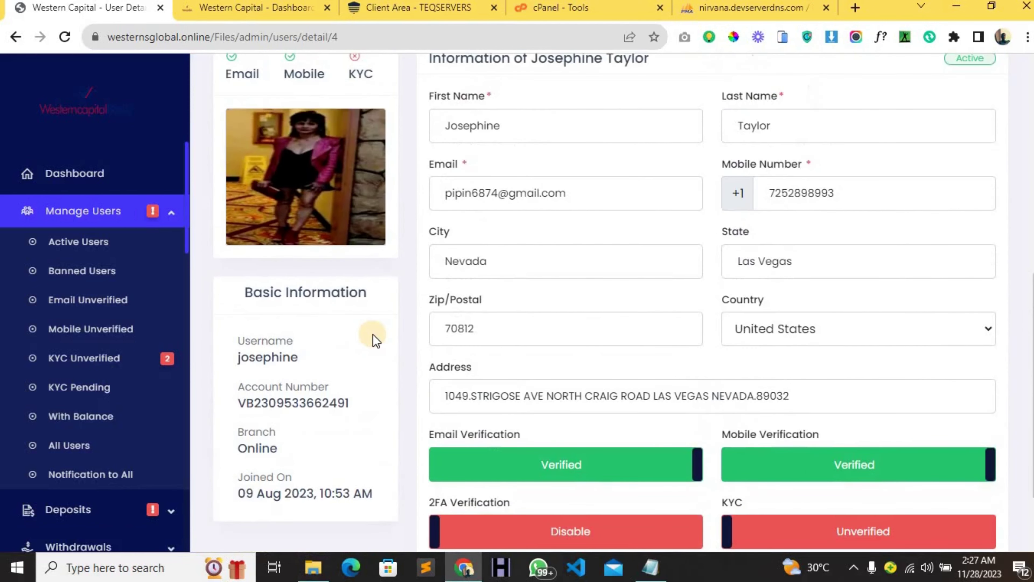
pyautogui.scroll(12, 372, 334)
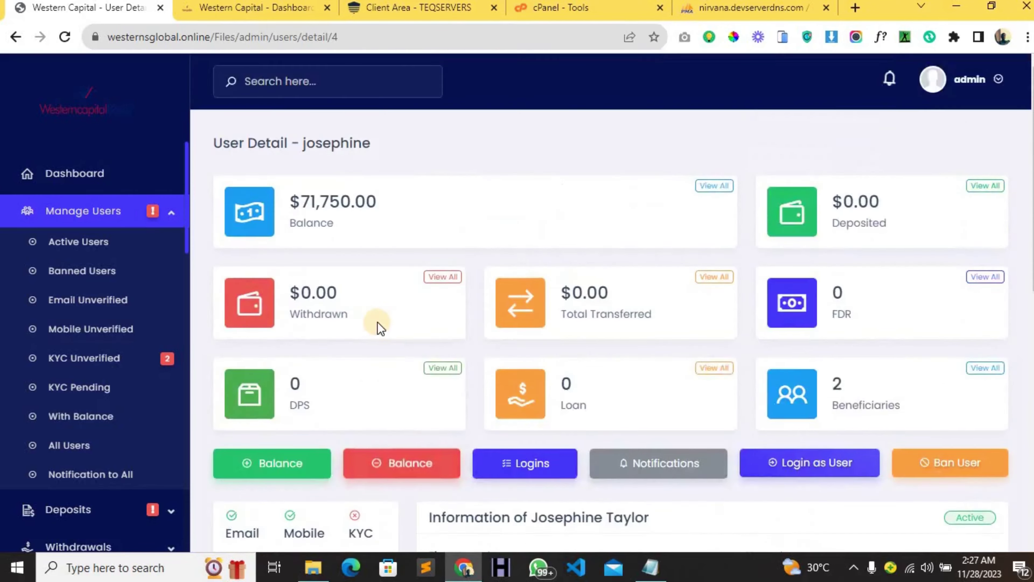
pyautogui.scroll(-8, 376, 326)
pyautogui.scroll(-4, 377, 322)
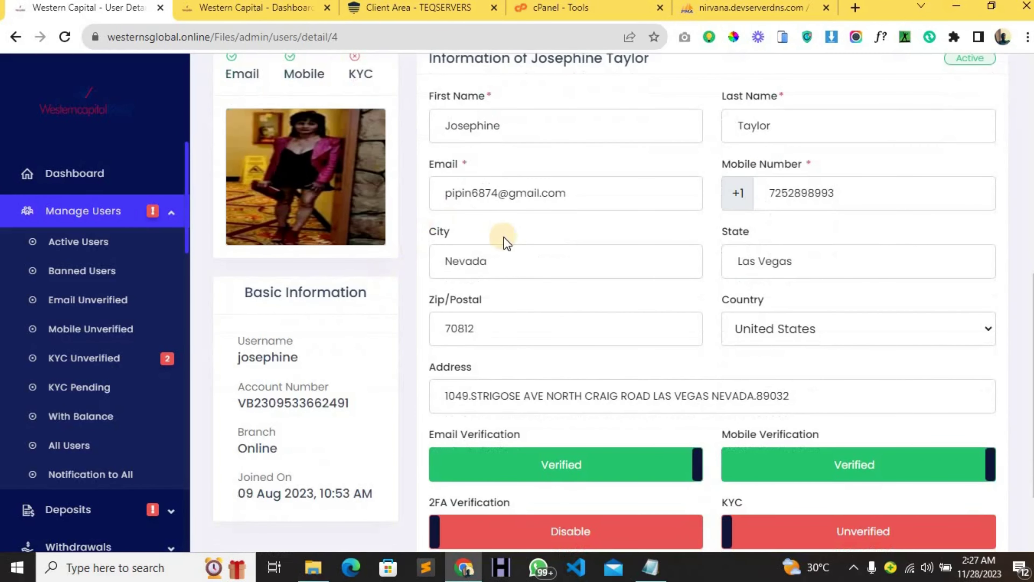
pyautogui.scroll(-2, 504, 237)
# Step: Inspect the amount and remark fields of the user's Add Balance and Subtract Balance forms, closing both without submitting
pyautogui.scroll(10, 507, 243)
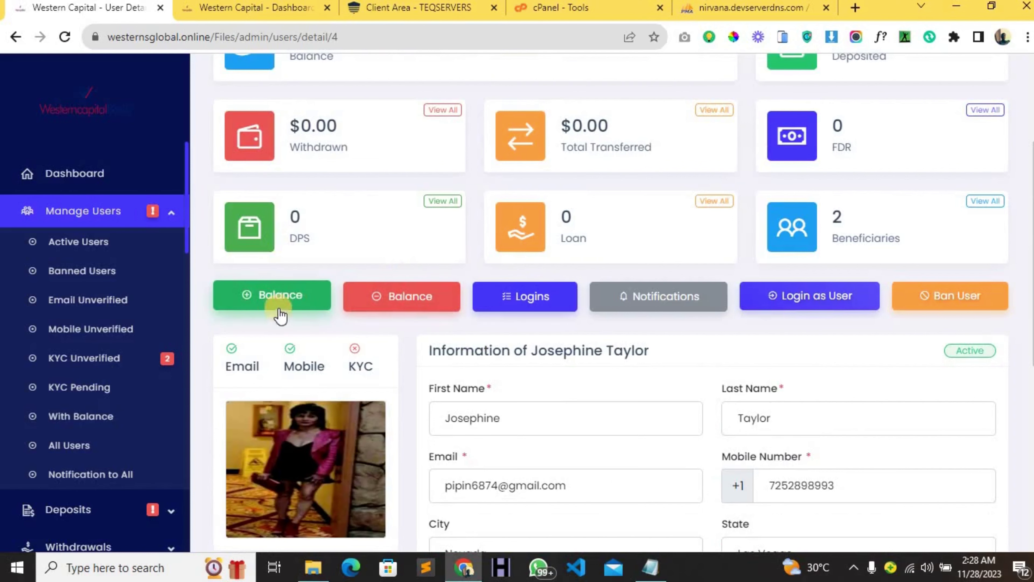
pyautogui.click(263, 291)
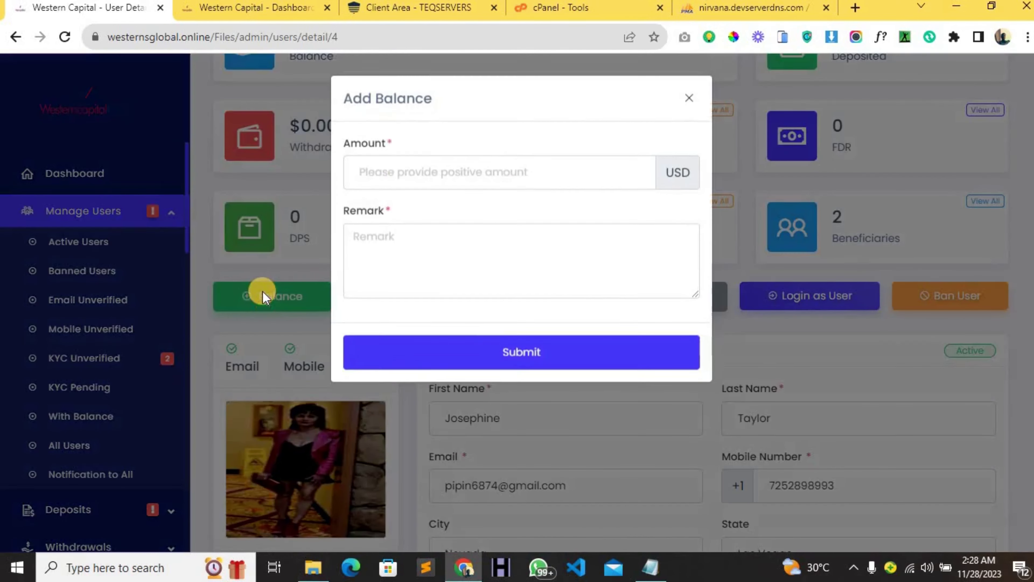
pyautogui.click(416, 168)
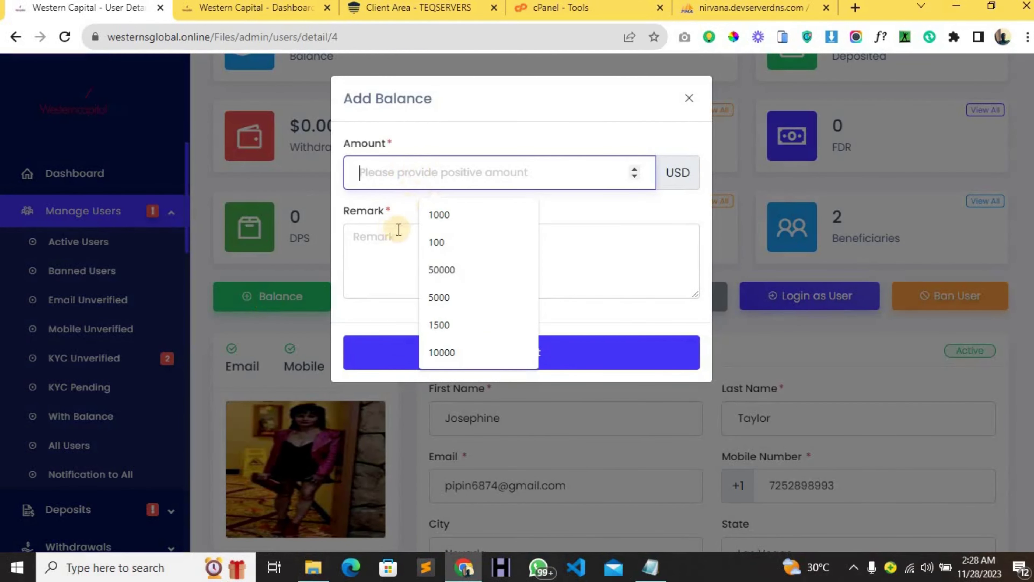
pyautogui.click(398, 231)
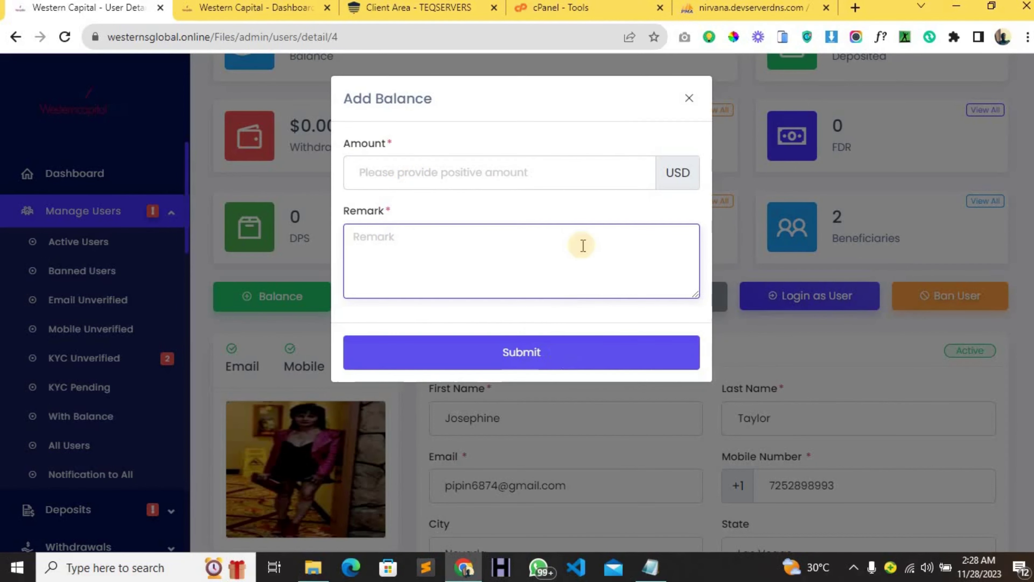
pyautogui.click(690, 98)
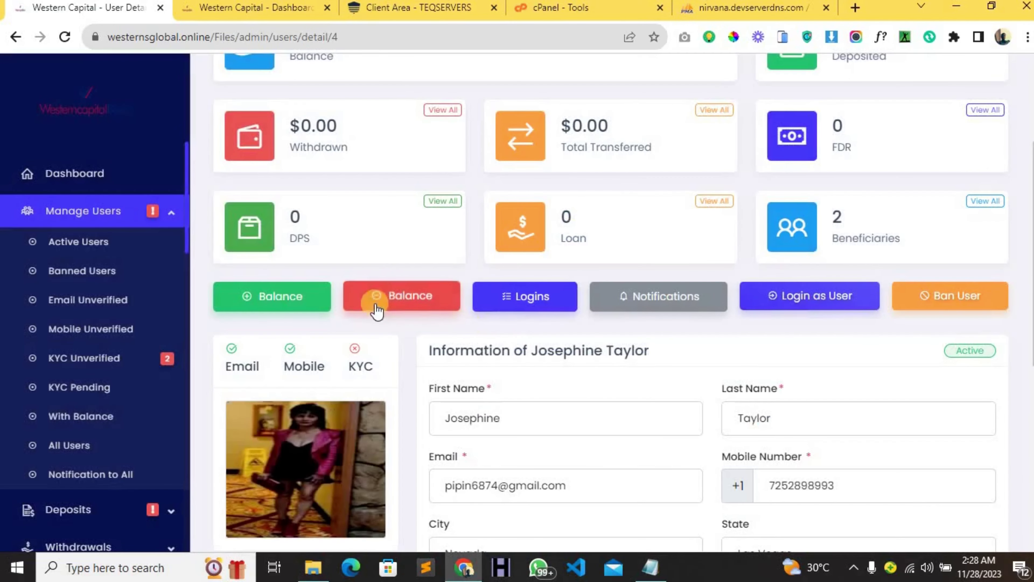
pyautogui.click(393, 302)
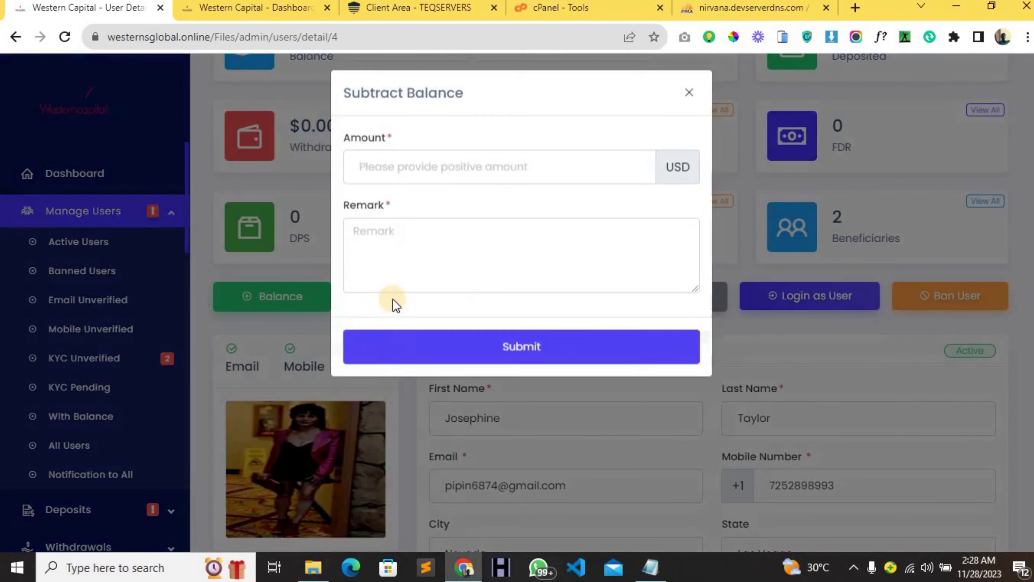
pyautogui.click(689, 98)
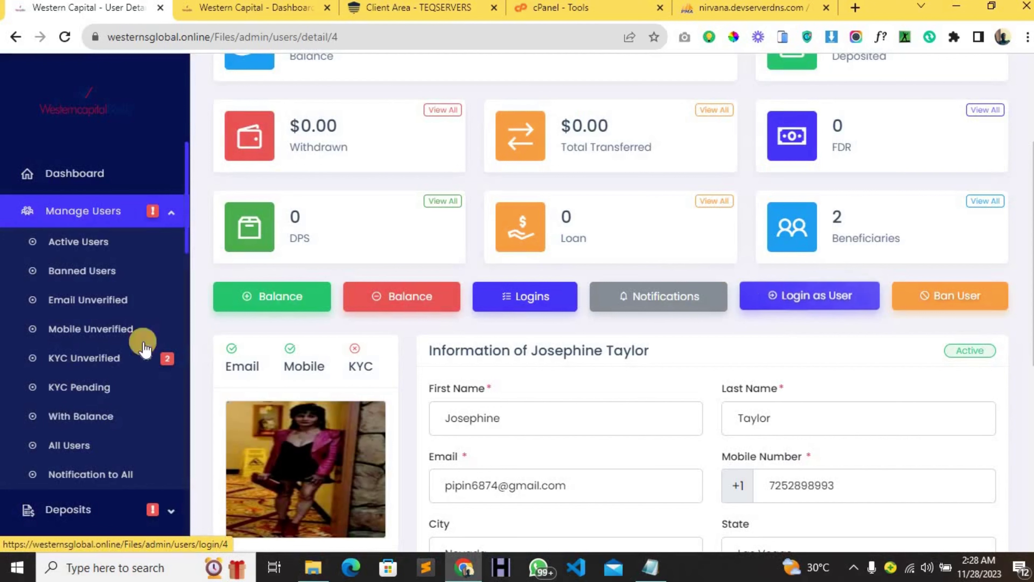
# Step: Open the list of pending deposits and show the details of the pending crypto deposit
pyautogui.scroll(-4, 122, 354)
pyautogui.click(170, 334)
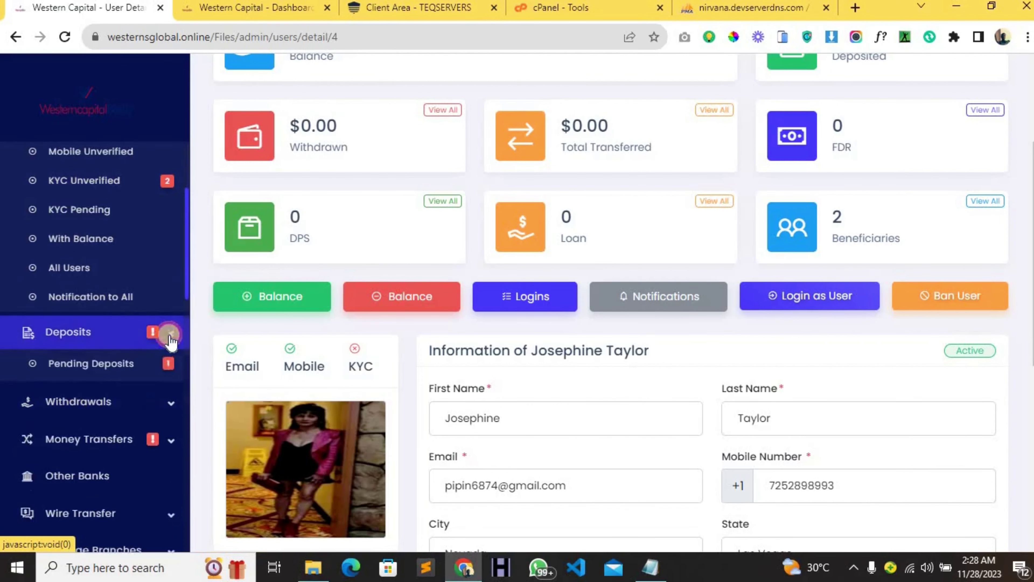
pyautogui.click(146, 365)
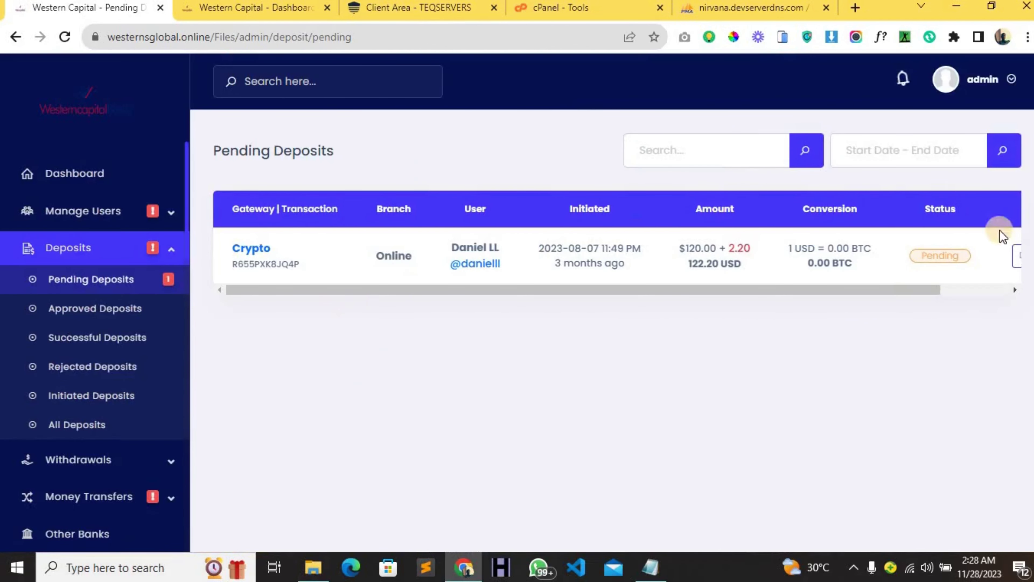
pyautogui.moveTo(888, 292); pyautogui.dragTo(957, 291)
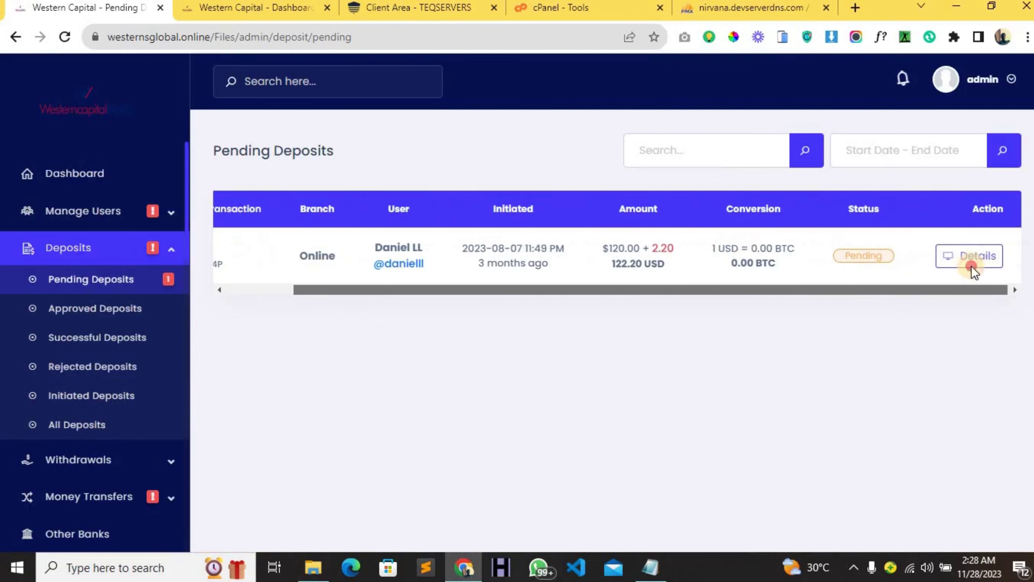
pyautogui.click(975, 265)
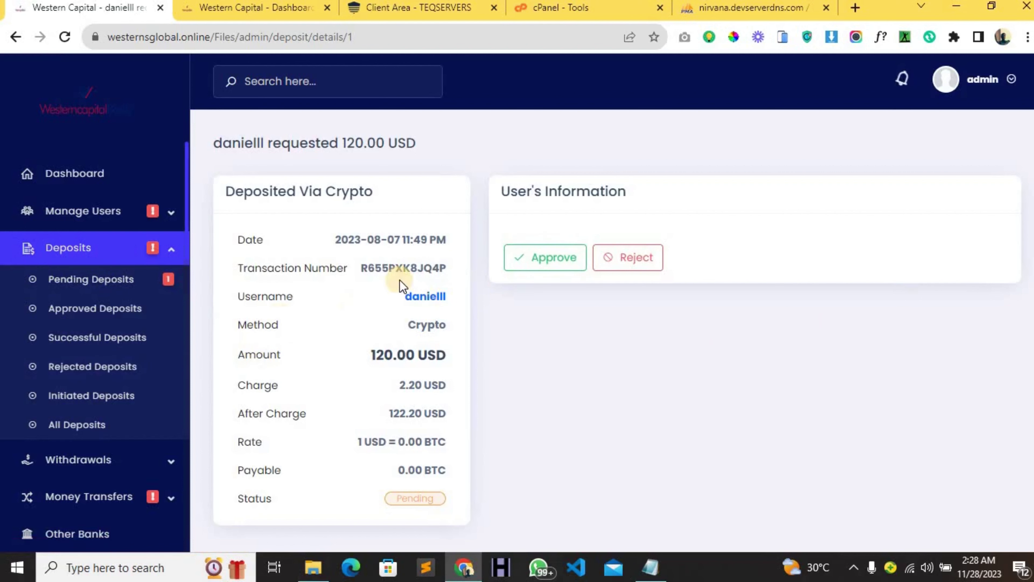
# Step: Look through the admin panel's remaining management and settings sections, including the loan categories
pyautogui.scroll(-5, 111, 397)
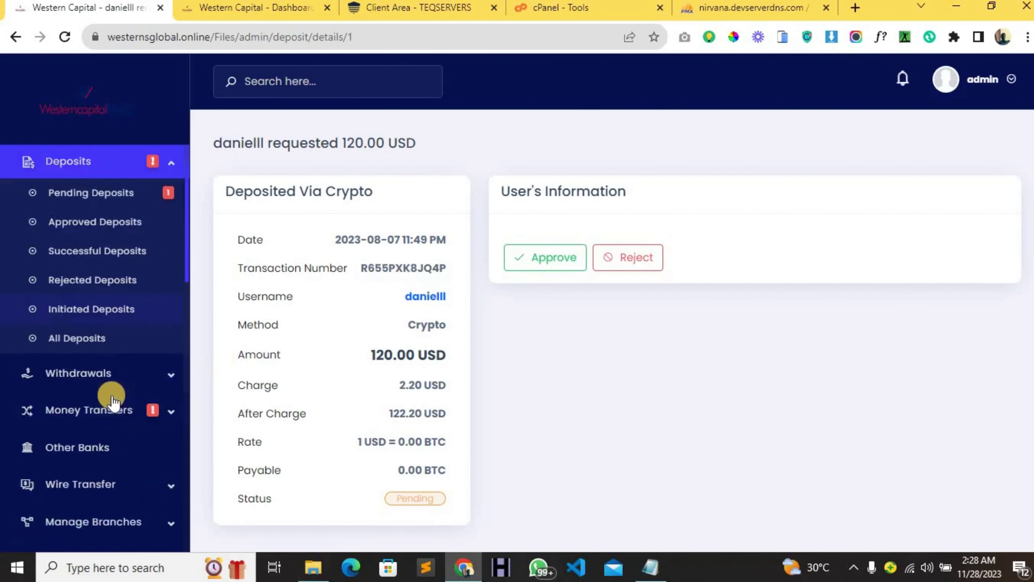
pyautogui.scroll(-5, 115, 401)
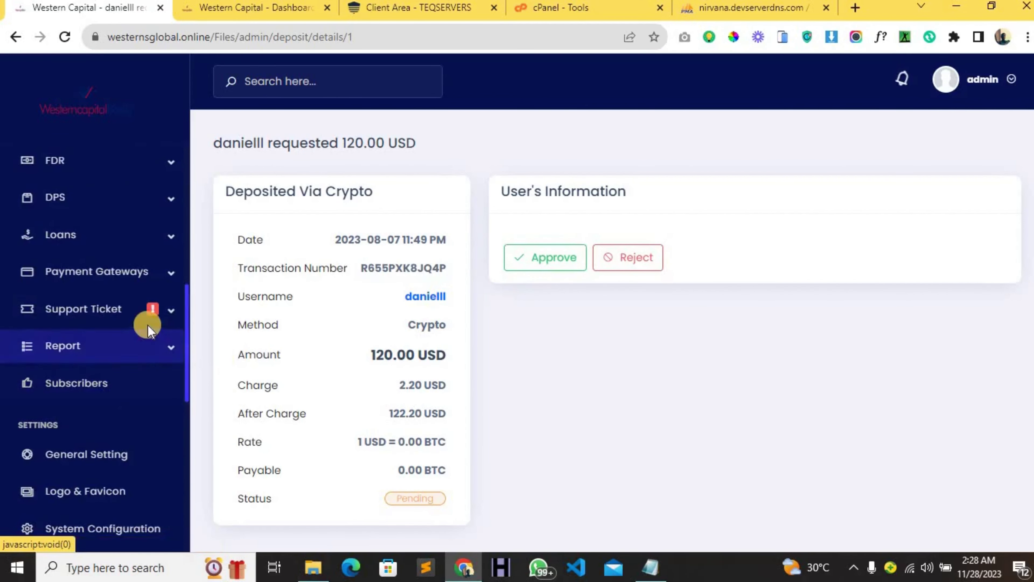
pyautogui.click(164, 245)
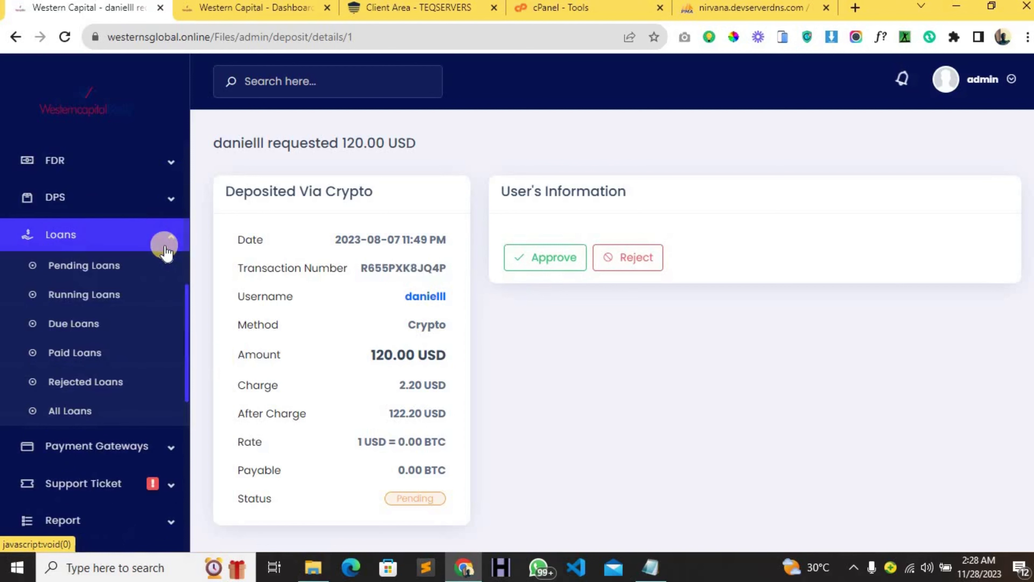
pyautogui.click(165, 244)
pyautogui.scroll(-7, 166, 242)
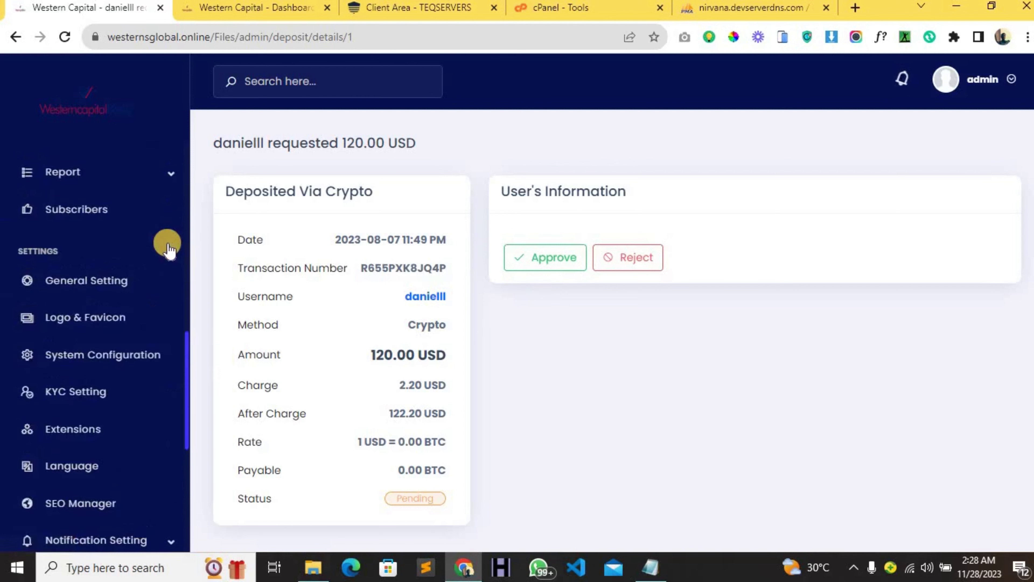
pyautogui.scroll(12, 145, 338)
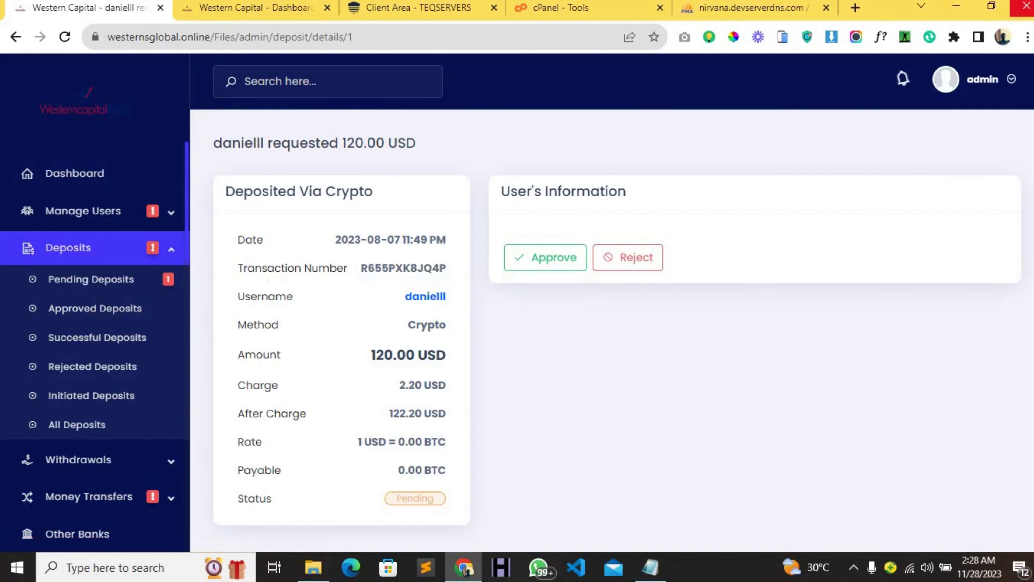
pyautogui.scroll(-5, 128, 391)
pyautogui.scroll(-2, 128, 391)
pyautogui.scroll(8, 131, 376)
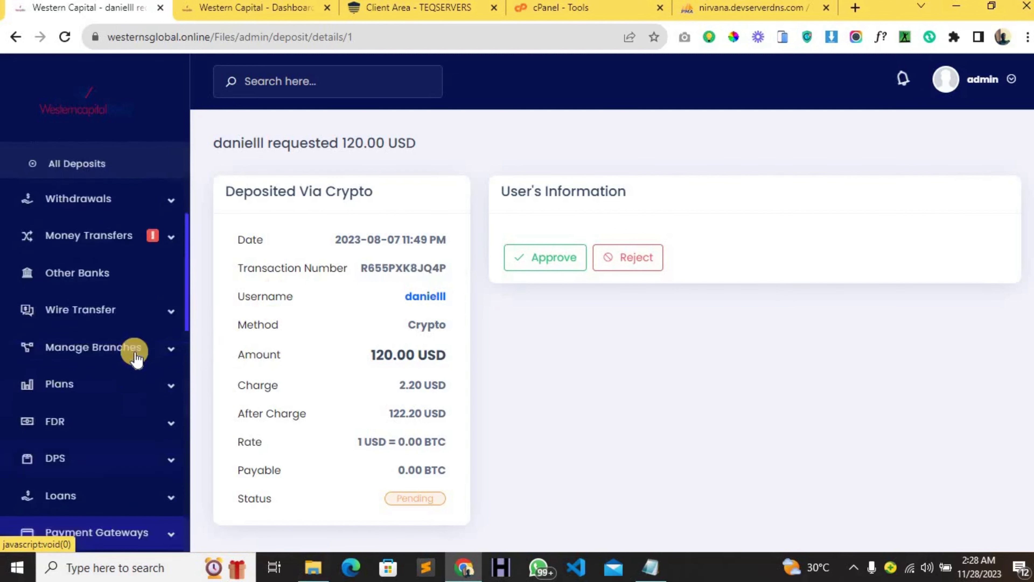
# Step: Switch to the customer dashboard, review its account cards and latest credits and debits, and return to the admin deposit details
pyautogui.click(264, 10)
pyautogui.scroll(-3, 637, 212)
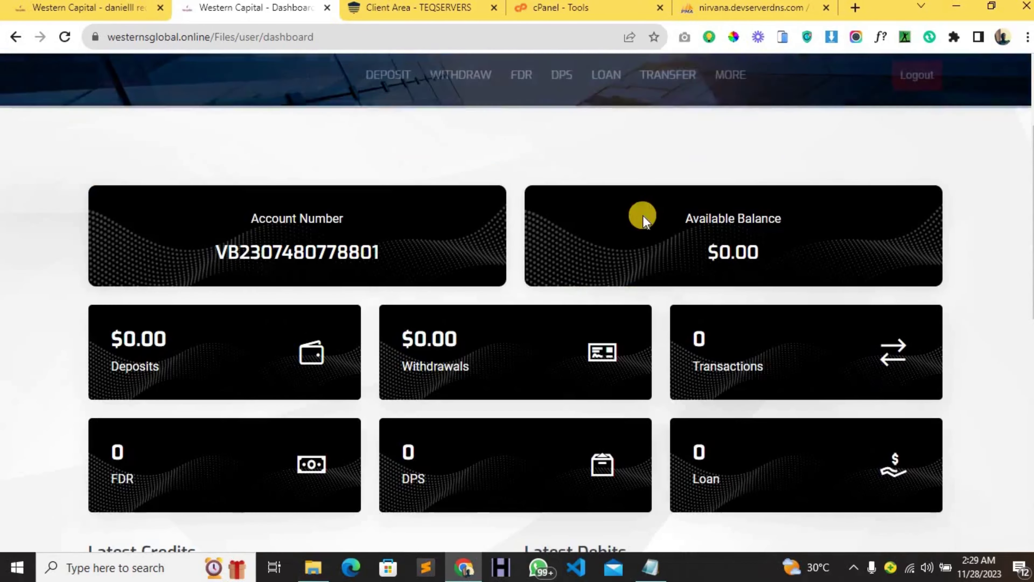
pyautogui.scroll(-10, 681, 353)
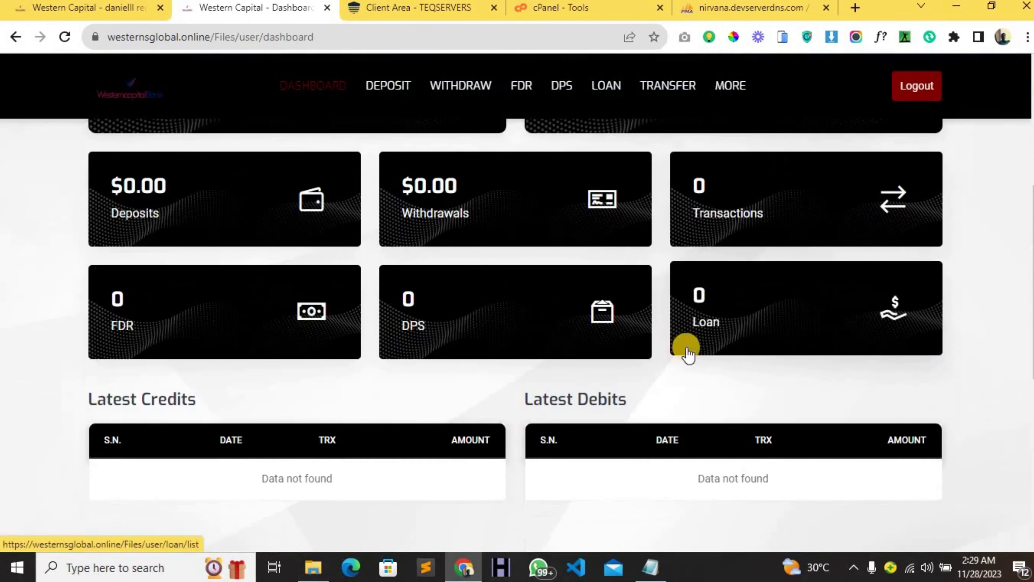
pyautogui.scroll(13, 682, 353)
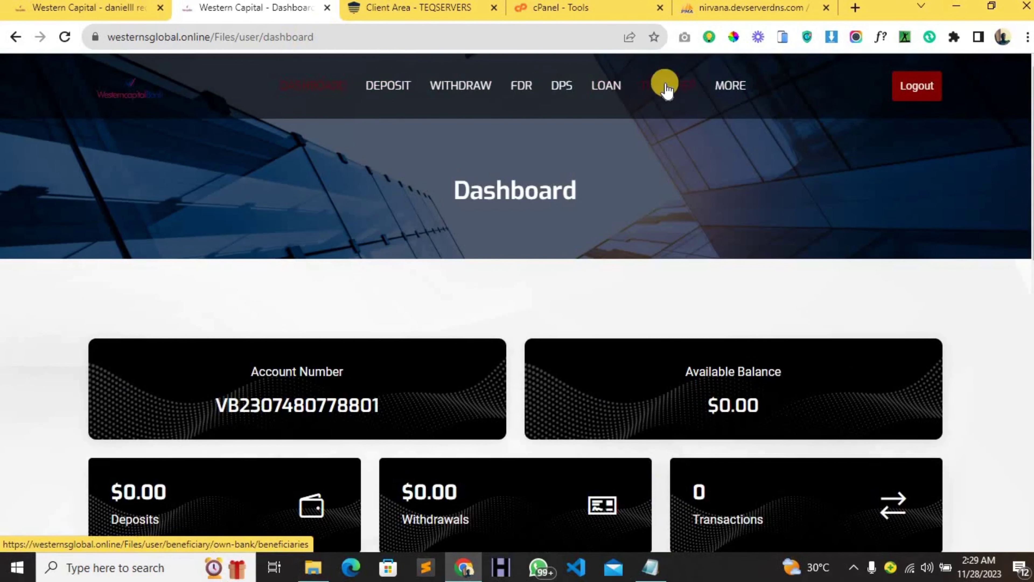
pyautogui.click(58, 7)
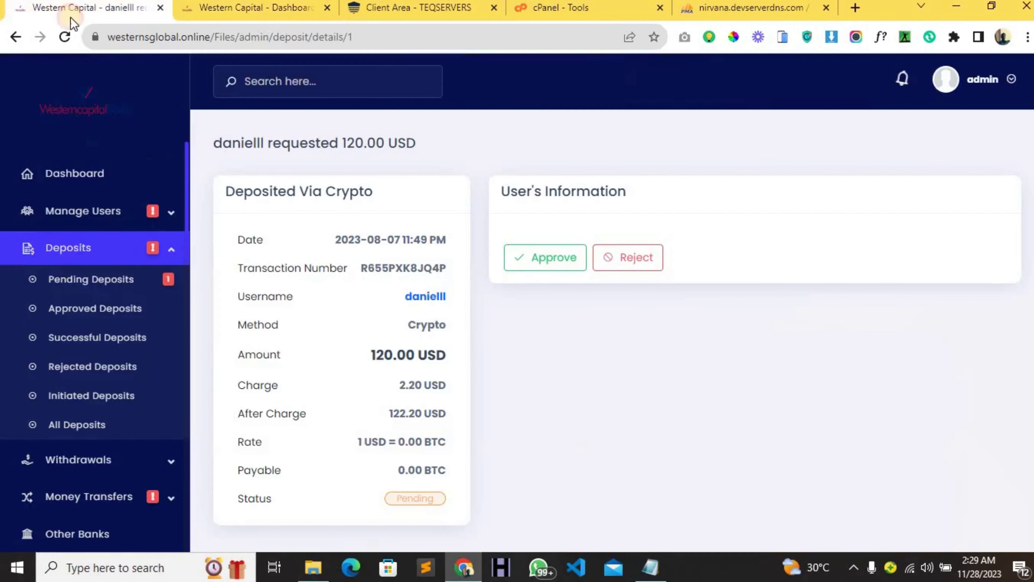